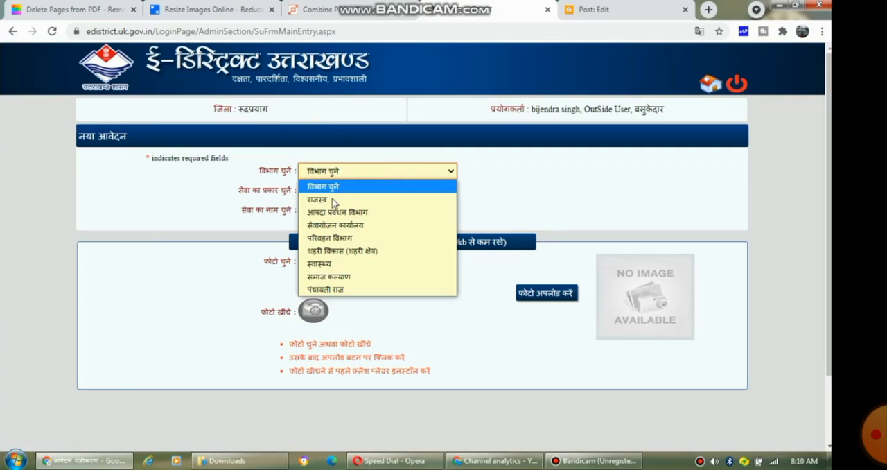
Step: Select the service स्थायी निवास प्रमाण पत्र under department राजस्व and service type रेवेन्यू प्रमाणपत्र
click(333, 200)
click(355, 192)
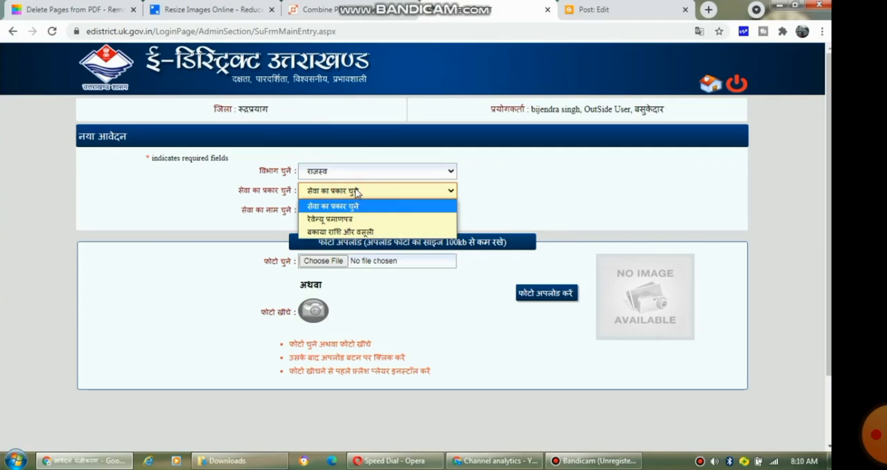
click(336, 221)
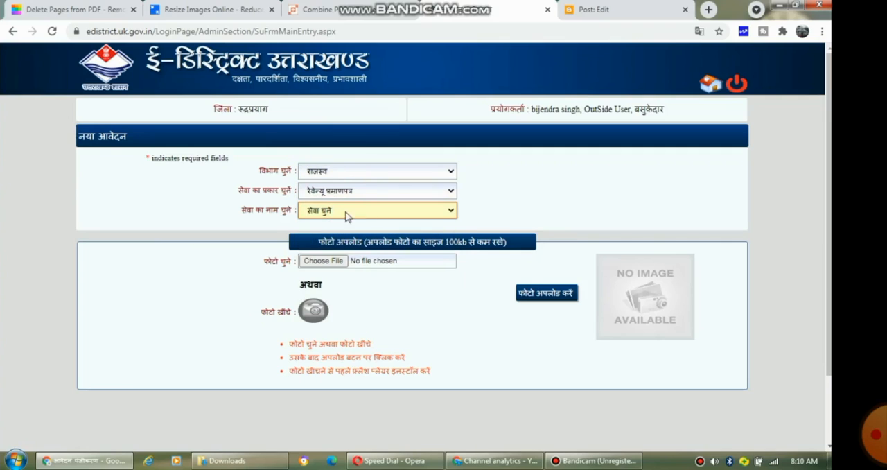
click(364, 210)
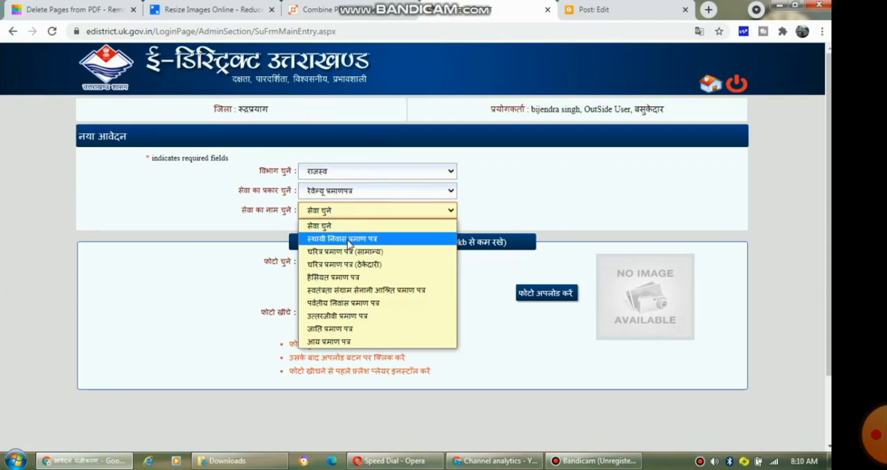
click(349, 239)
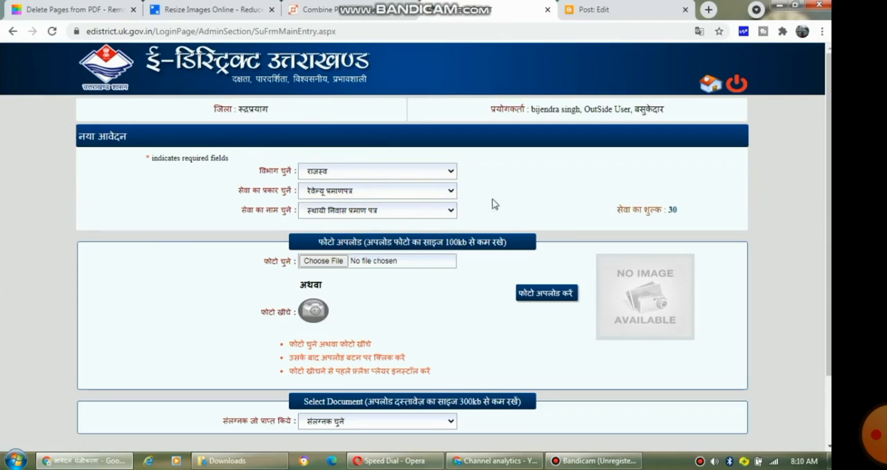
Step: Choose the photo kd.jpg from Downloads and upload it as the applicant's photo
click(338, 260)
click(327, 260)
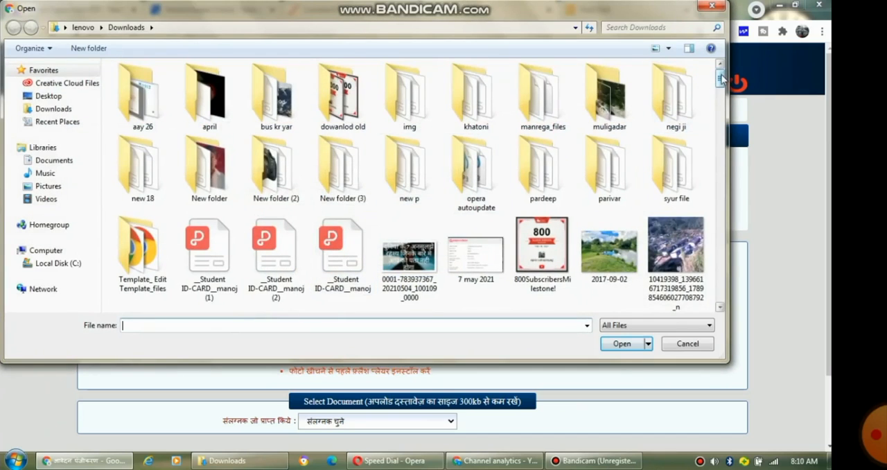
drag(720, 79, 721, 157)
double_click(694, 160)
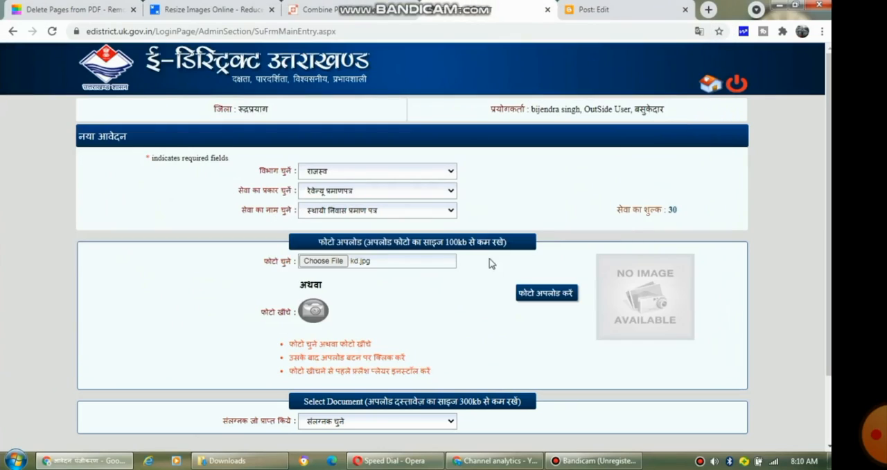
click(530, 291)
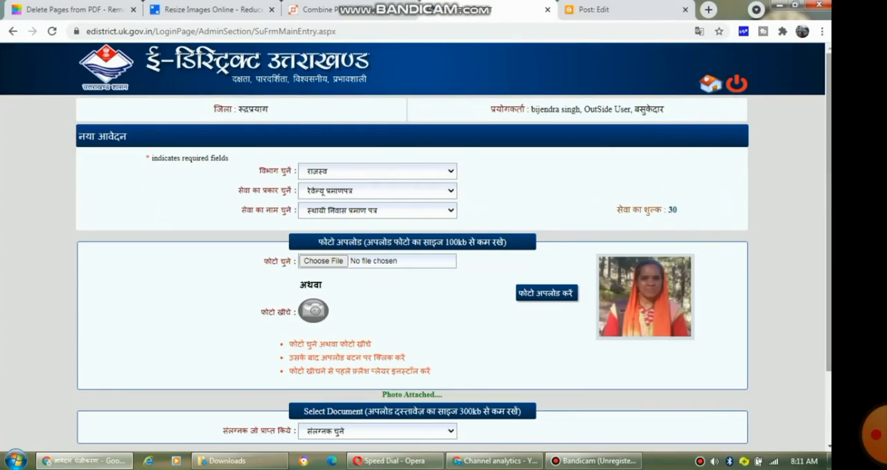
Step: Select 001, राशन कार्ड की प्रमाणित प्रति as the attached document type
drag(828, 160, 822, 251)
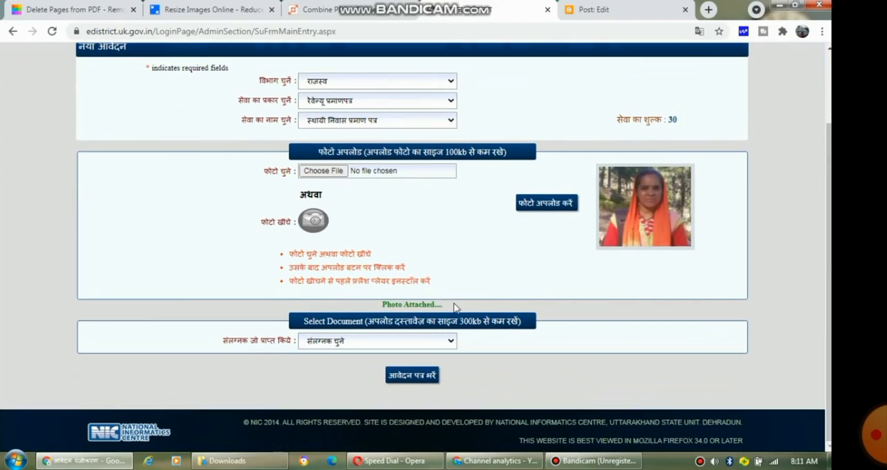
click(441, 342)
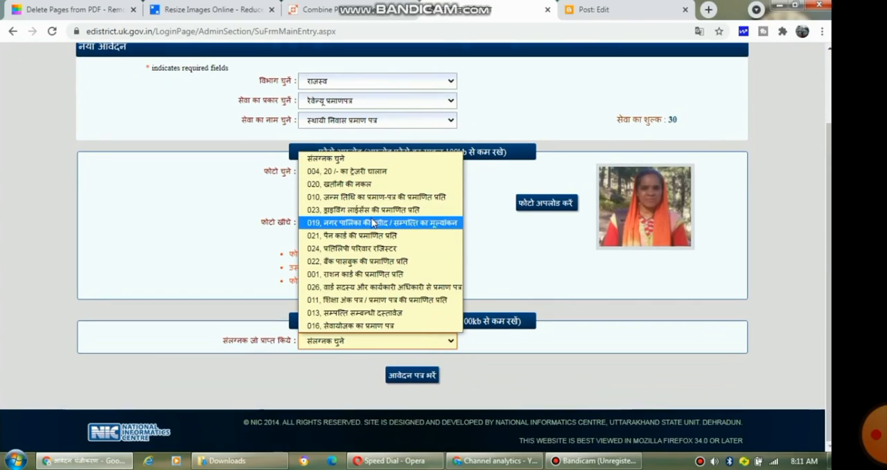
click(375, 275)
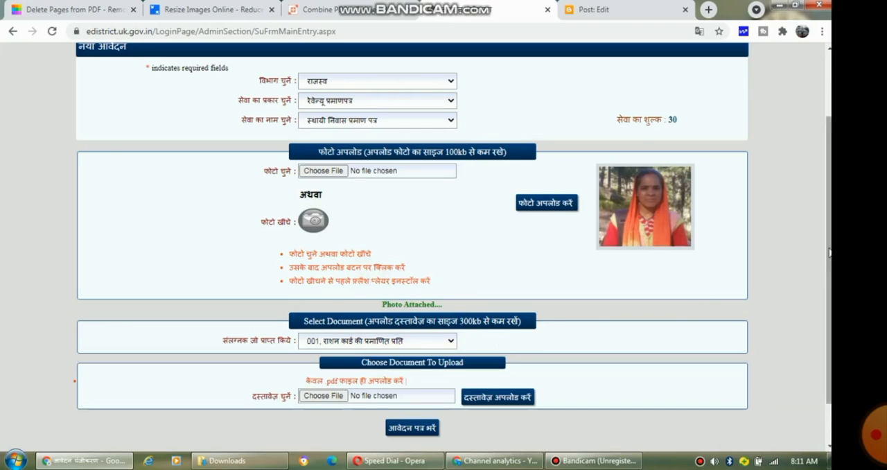
Step: Choose kd rp.pdf from Downloads and upload it as the ration card document
drag(828, 247, 822, 298)
click(324, 342)
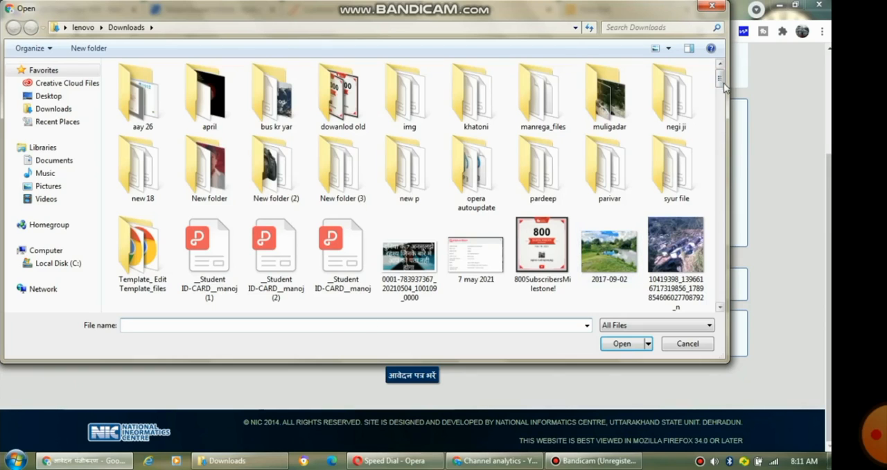
drag(724, 80, 725, 158)
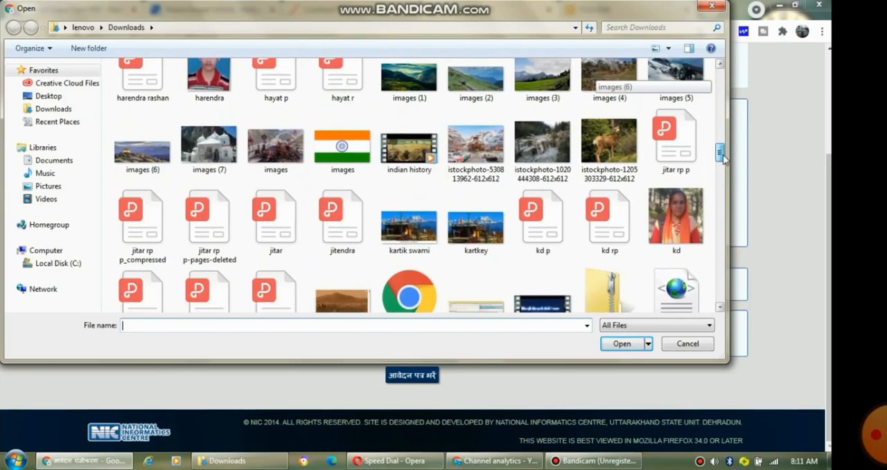
double_click(613, 225)
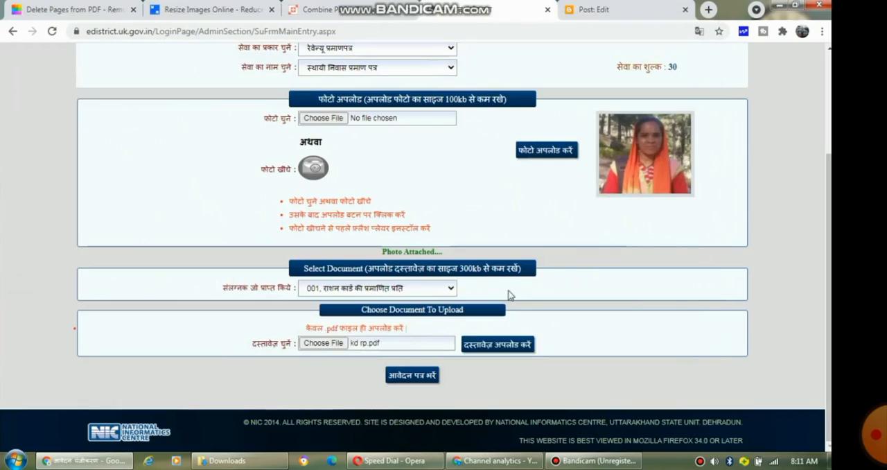
click(493, 346)
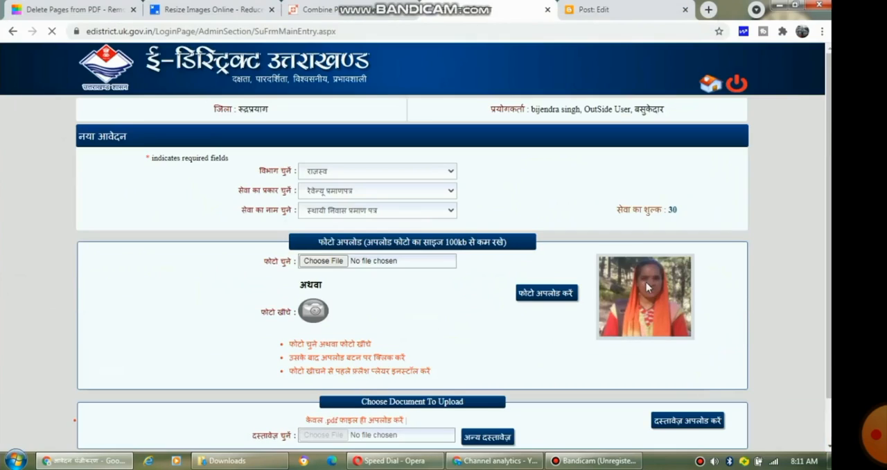
Step: Add another document and select 020, खतौनी की नकल as its attachment type
scroll(824, 217, down, 1)
scroll(823, 216, down, 1)
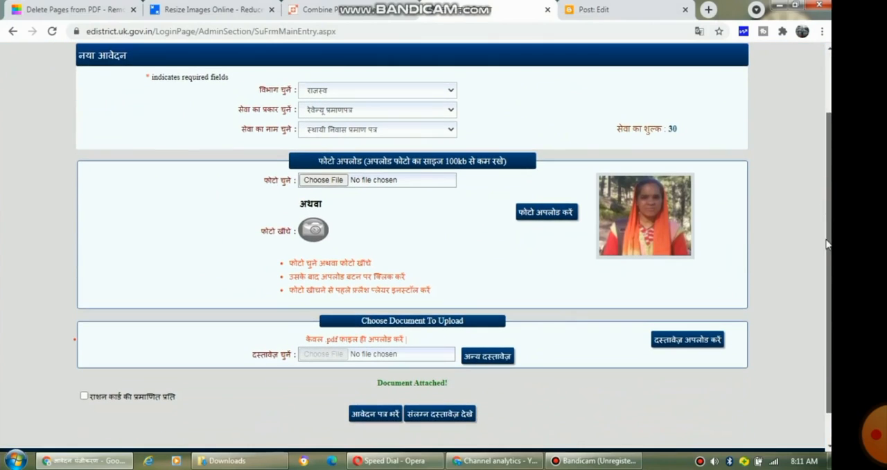
click(480, 365)
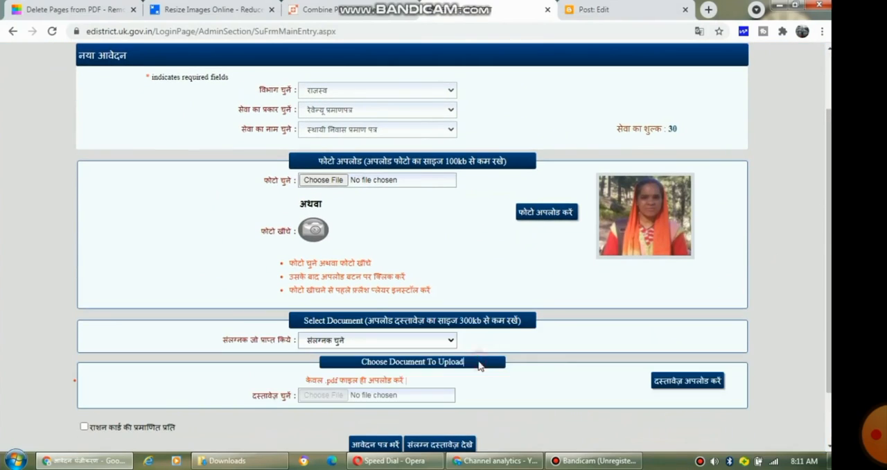
click(427, 340)
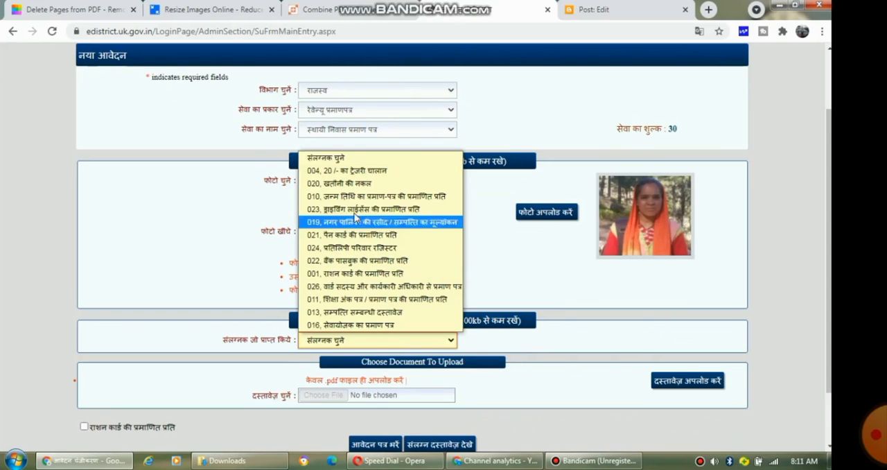
click(349, 183)
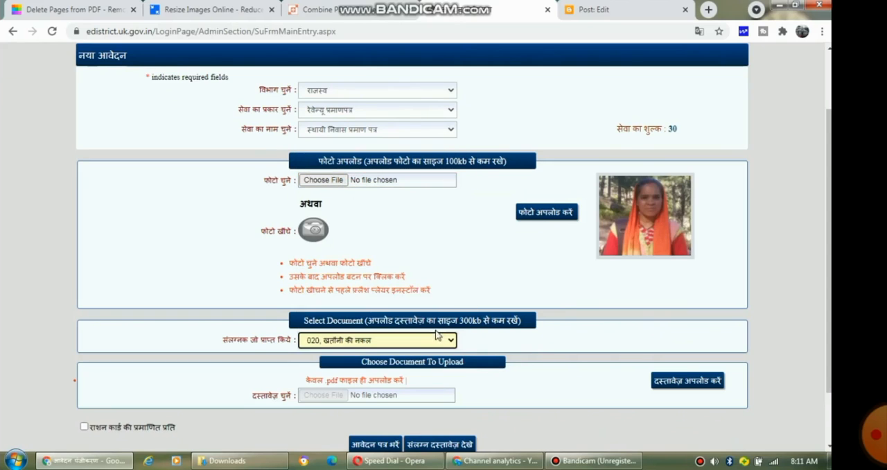
Step: Upload kuldev khatoni.pdf as the khatauni document and proceed to fill the application form
click(325, 395)
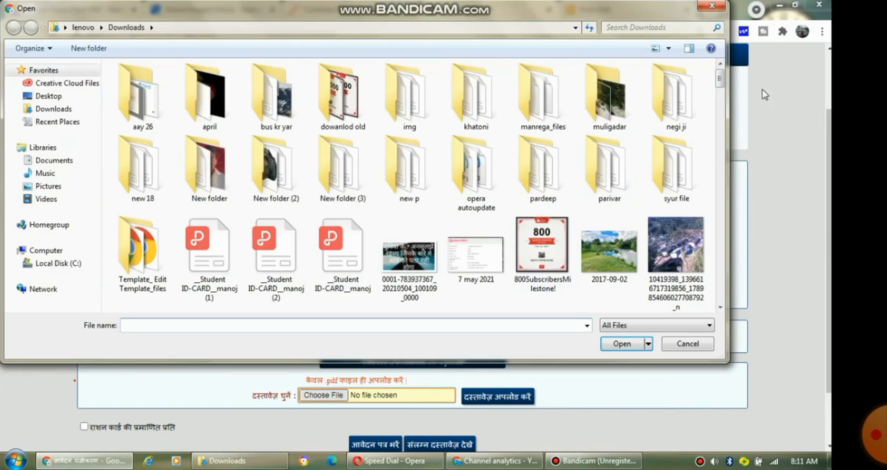
drag(722, 79, 723, 159)
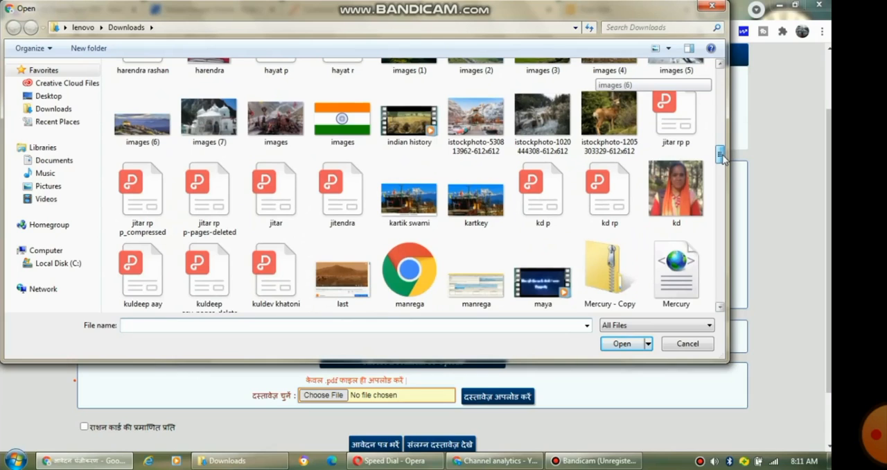
scroll(374, 251, down, 2)
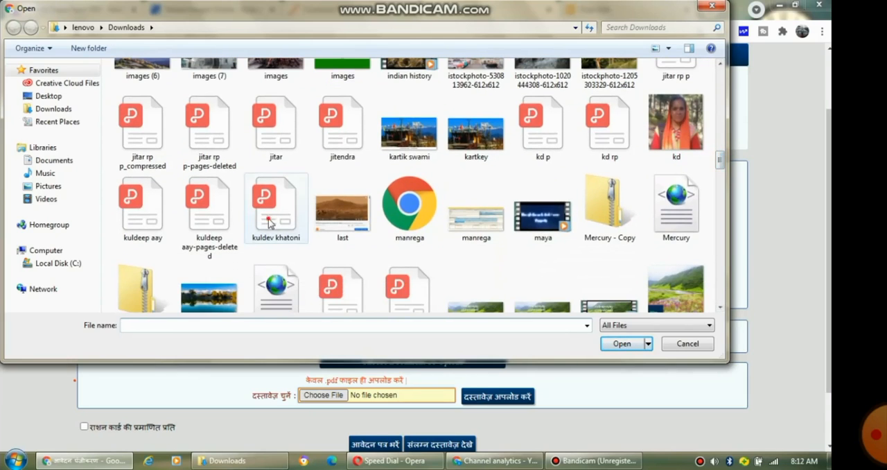
double_click(269, 221)
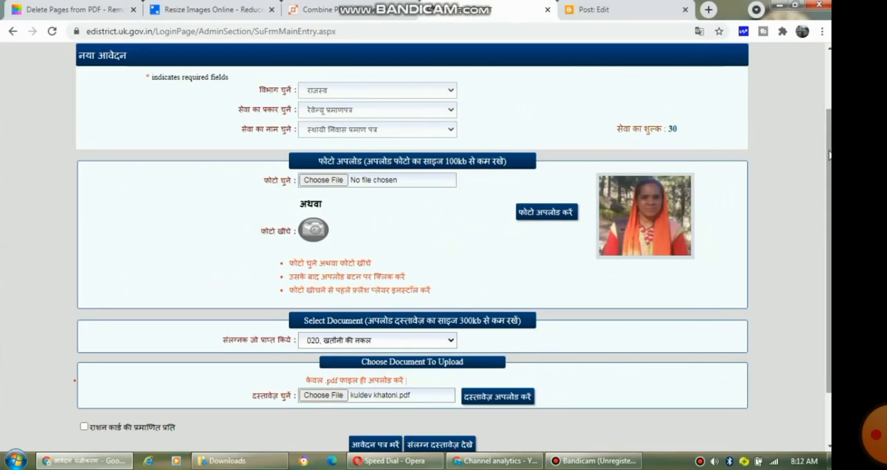
scroll(830, 154, down, 2)
click(492, 334)
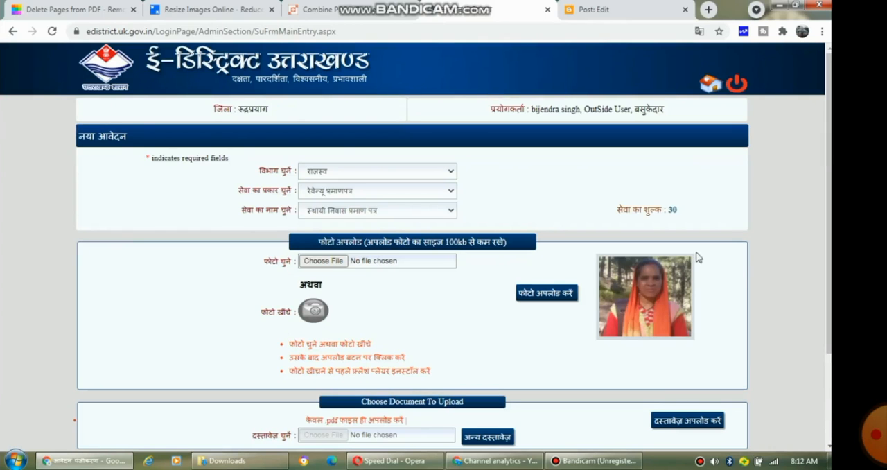
scroll(361, 384, down, 3)
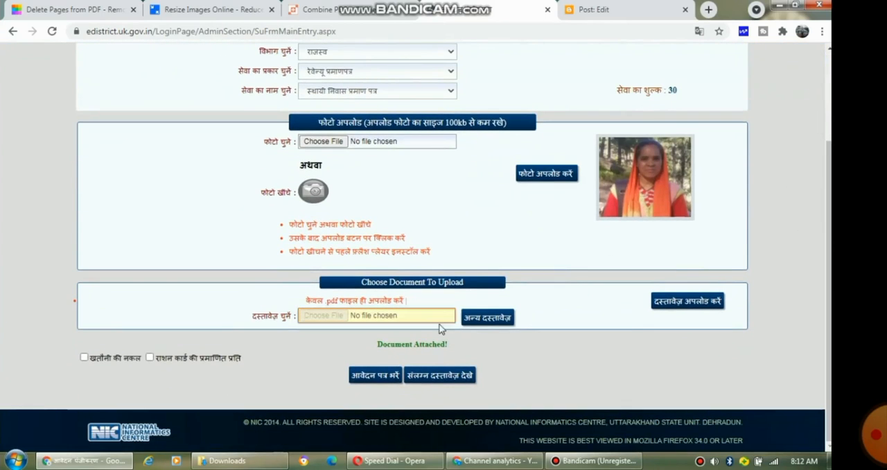
click(375, 378)
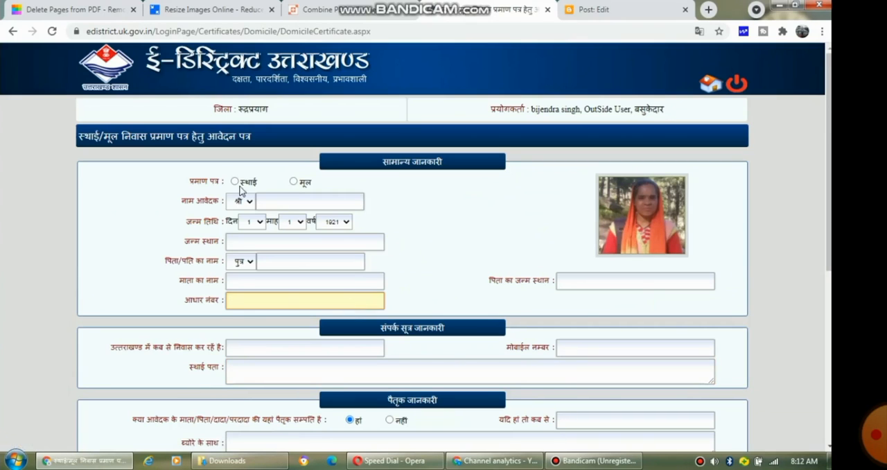
Step: Set the certificate type to स्थाई and the applicant's title to श्रीमती
click(235, 182)
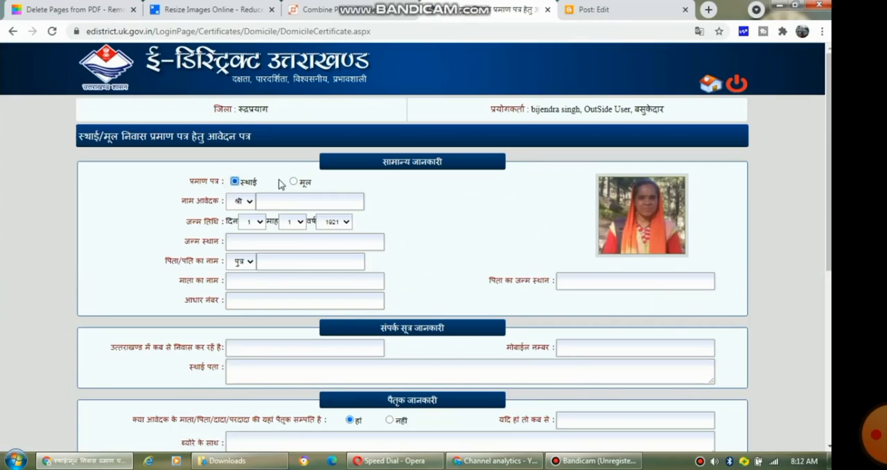
click(293, 182)
click(235, 183)
click(251, 203)
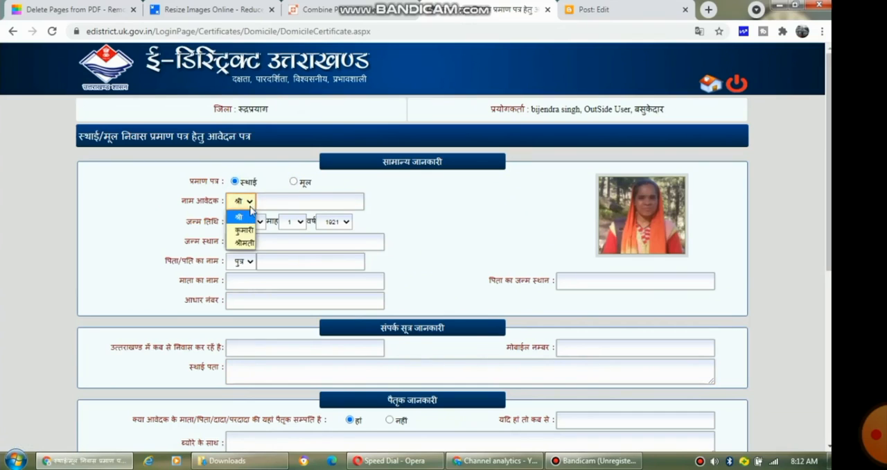
click(248, 242)
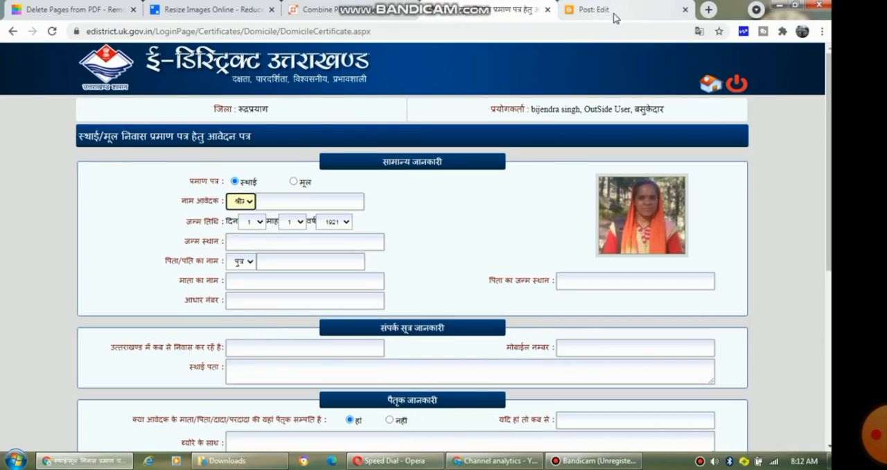
Step: Copy the applicant's name from the Blogger draft and paste it into the applicant name field
click(591, 10)
drag(200, 229, 133, 233)
key(ctrl+c)
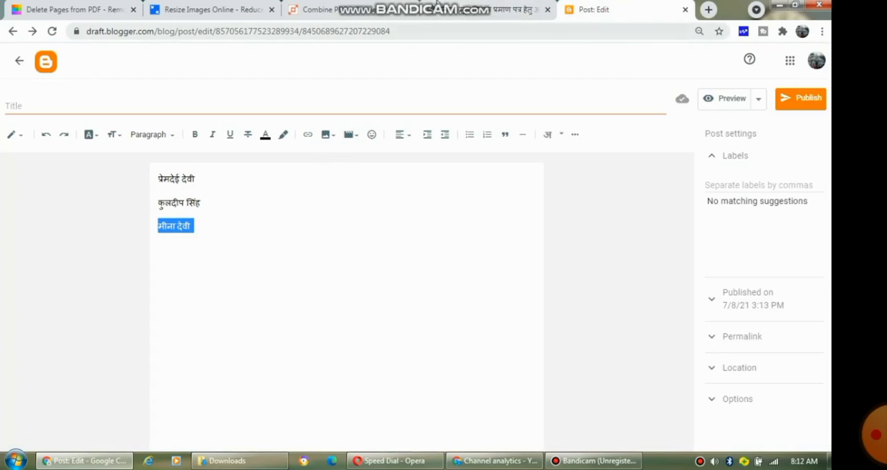
click(454, 10)
click(291, 201)
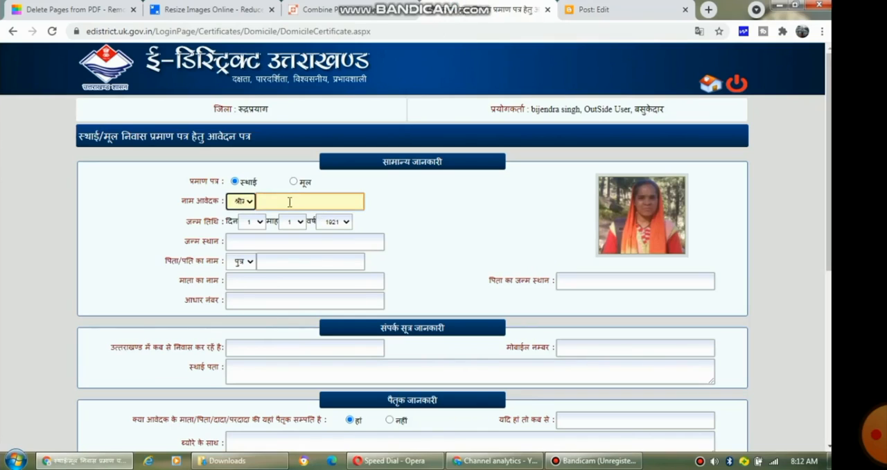
key(ctrl+v)
key(Tab)
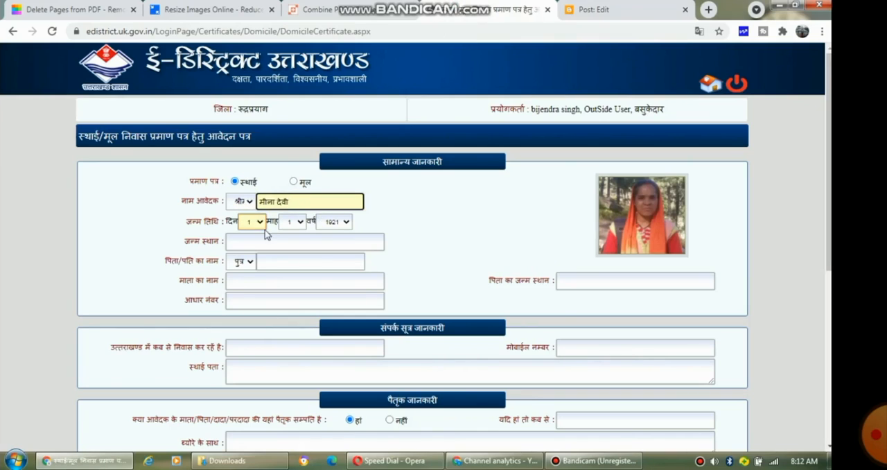
key(Tab)
Step: Select the applicant's year of birth and move to the birthplace field
click(321, 240)
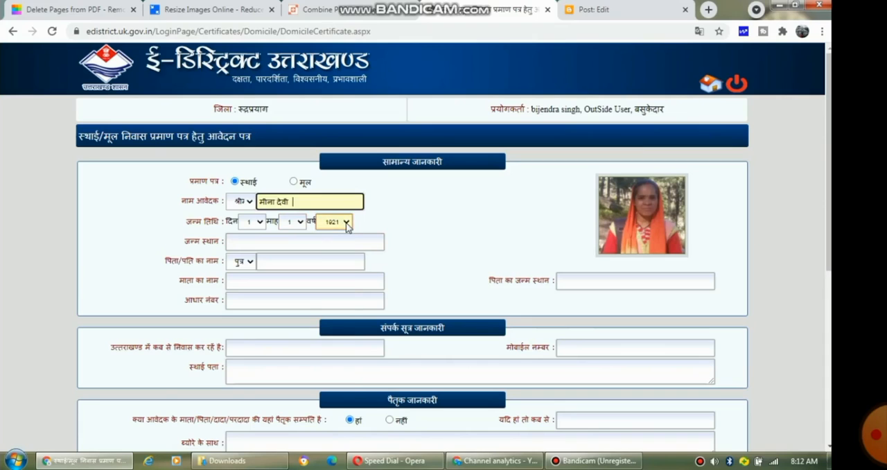
click(344, 222)
drag(346, 248, 349, 327)
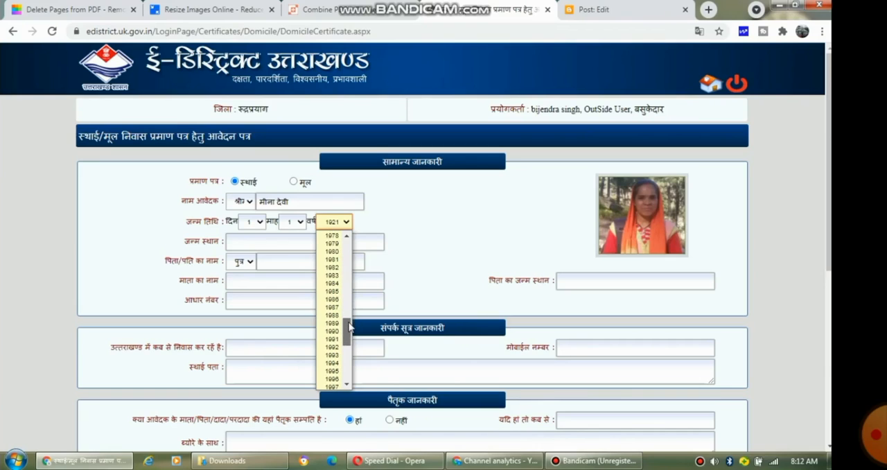
click(335, 347)
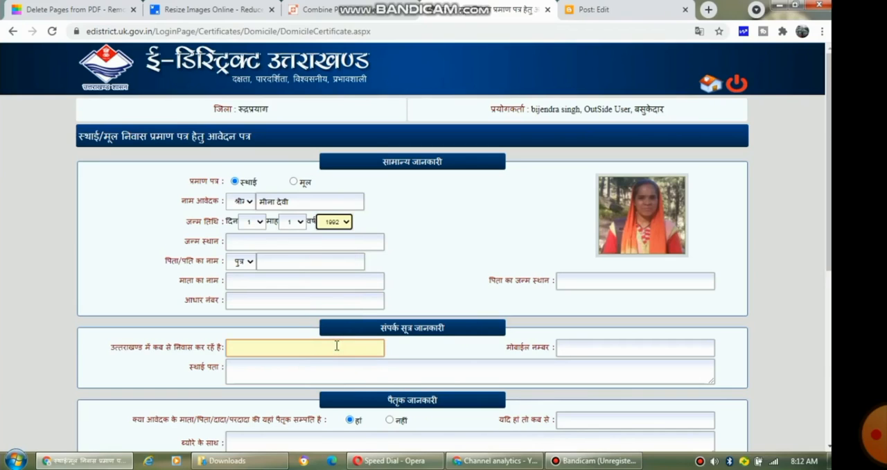
click(259, 240)
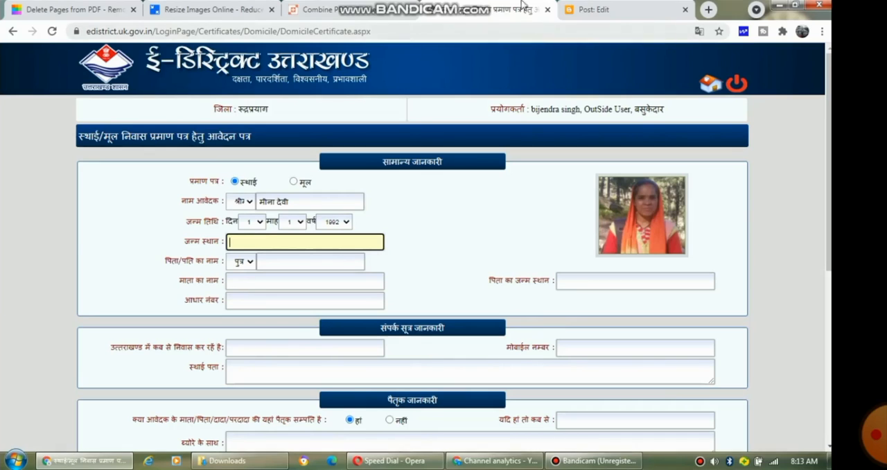
Step: Add the birthplace जखनोली as a new line in the Blogger draft using Hindi transliteration and copy it
key(ctrl+Tab)
click(272, 215)
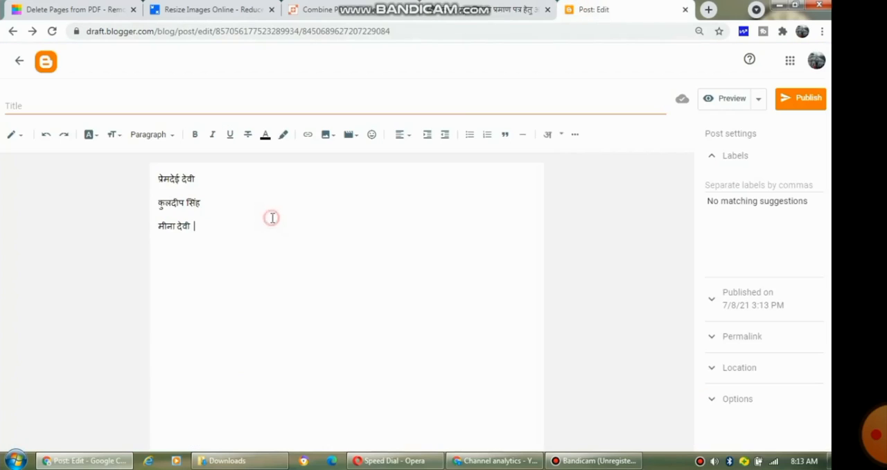
key(Return)
text(jak)
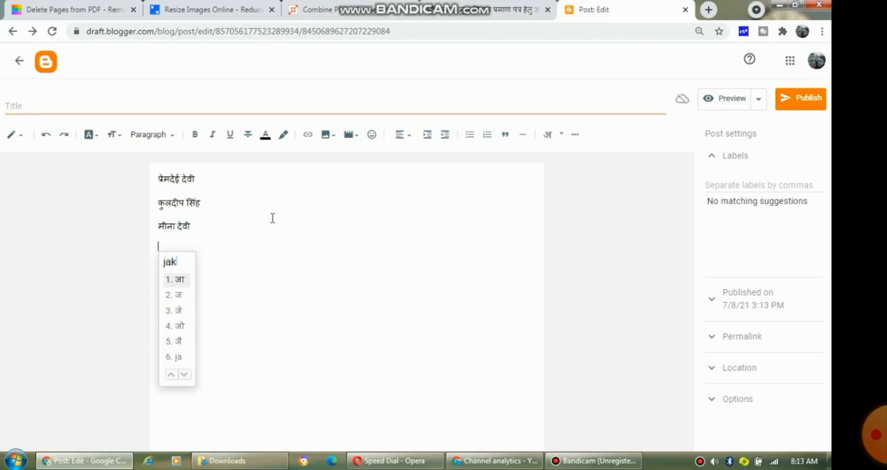
text(hnonl)
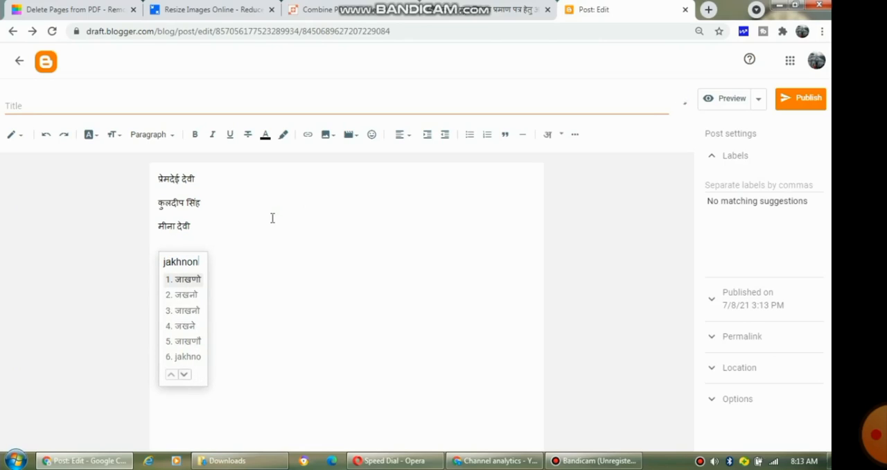
text(i)
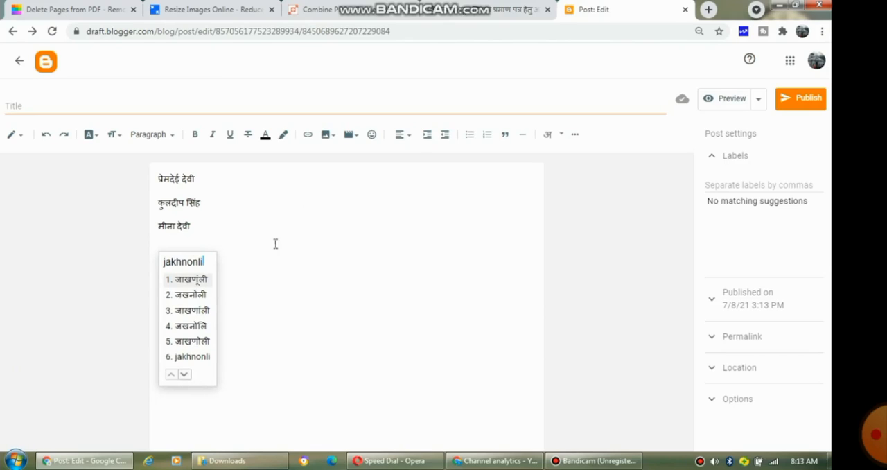
click(194, 295)
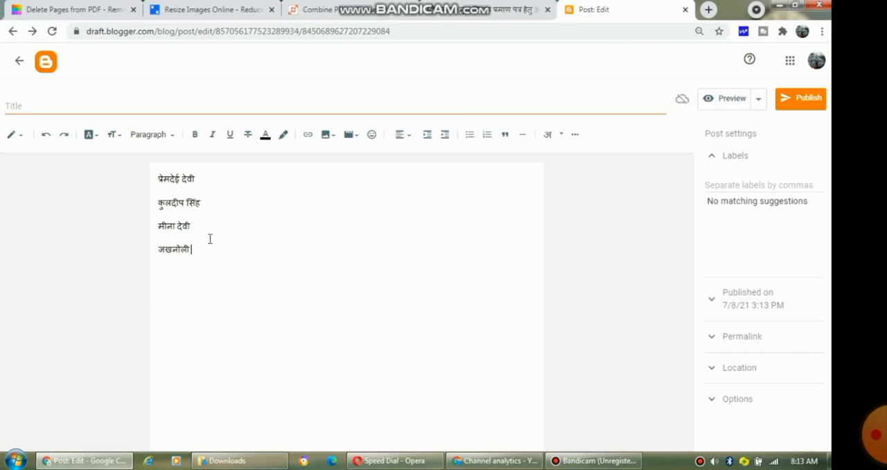
drag(192, 250, 150, 257)
key(ctrl+c)
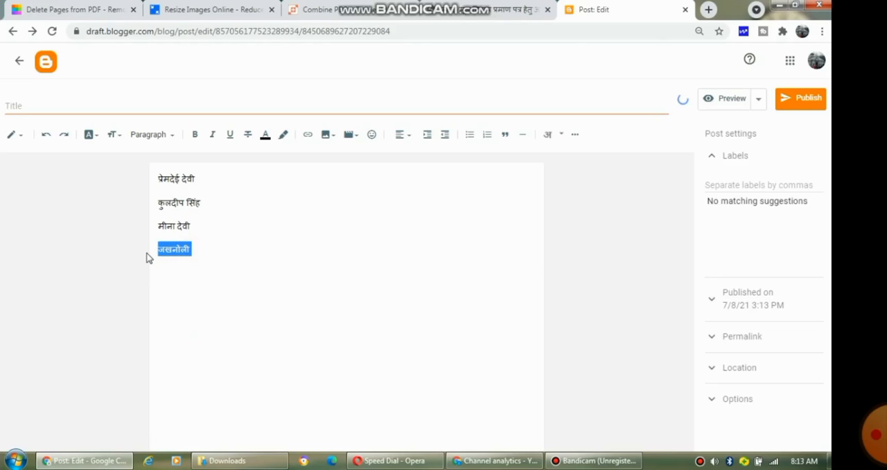
Step: Paste जखनोली into the birthplace field and set the father/husband relation to पत्नी
click(465, 10)
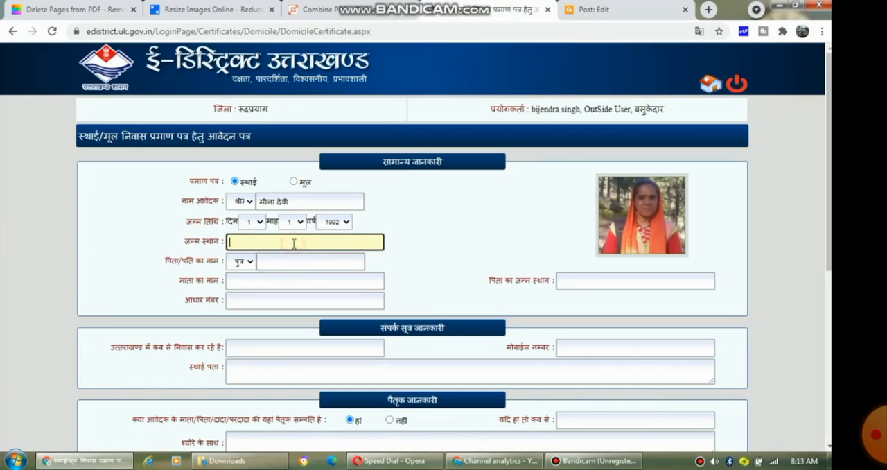
key(ctrl+v)
click(248, 262)
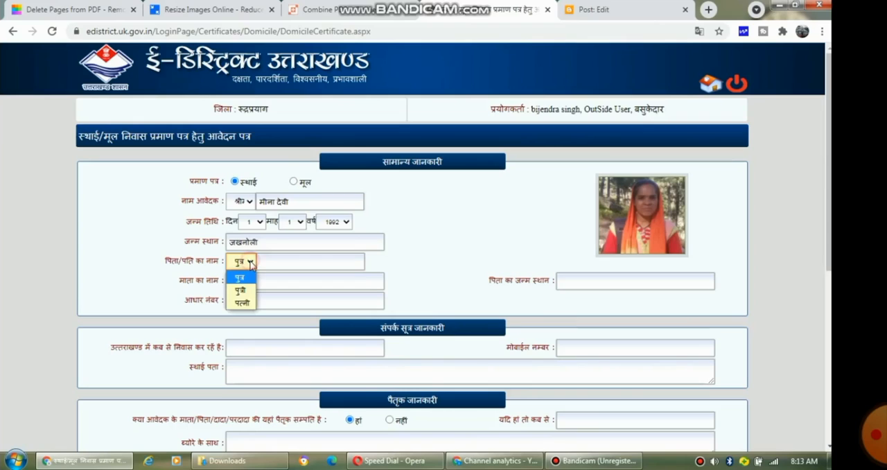
click(242, 304)
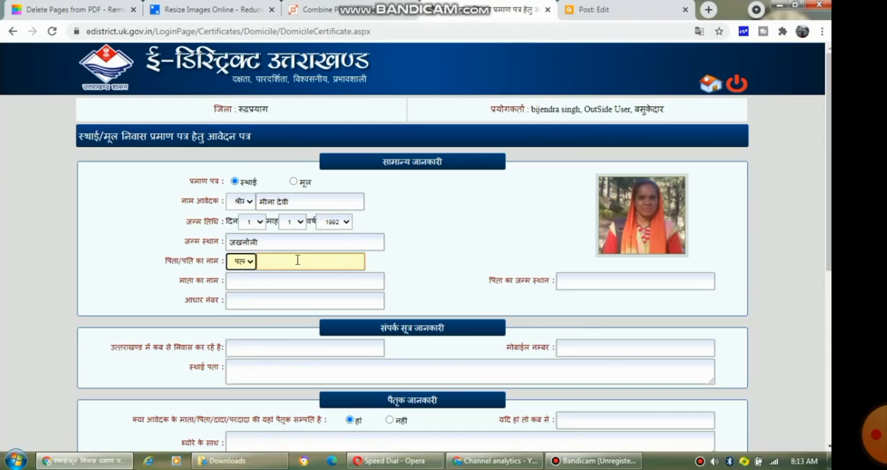
Step: Copy the husband's name from the draft and enter it in the father/husband name field
click(565, 9)
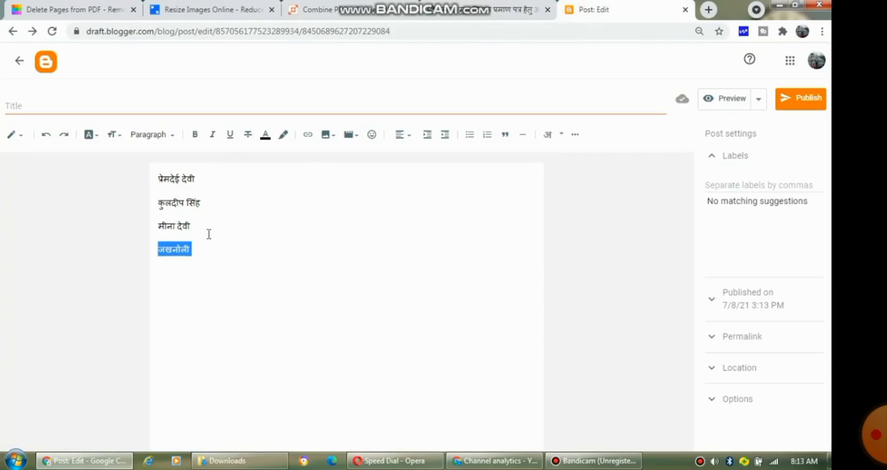
click(205, 234)
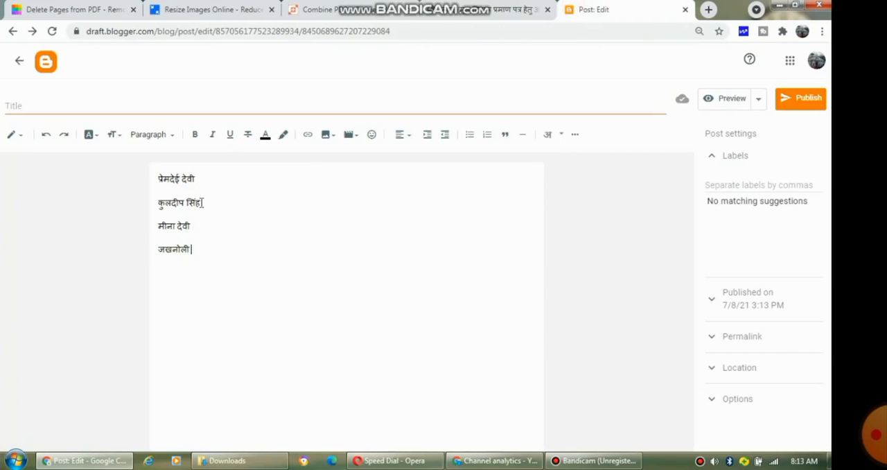
drag(201, 203, 154, 210)
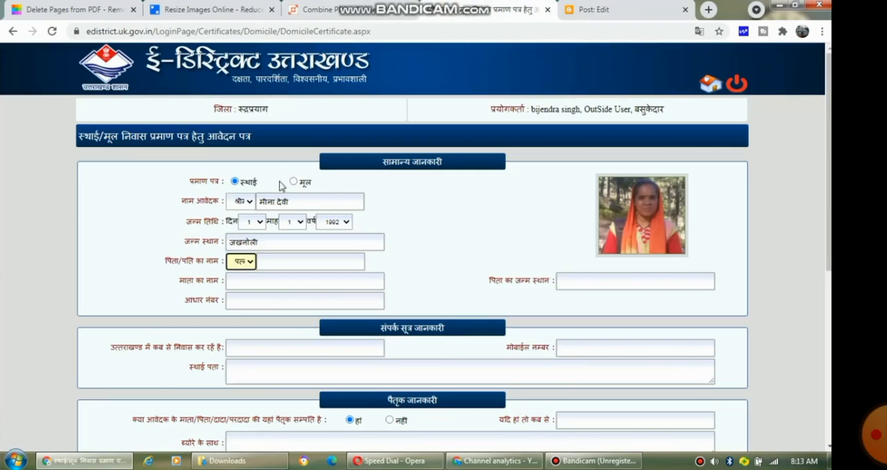
click(267, 260)
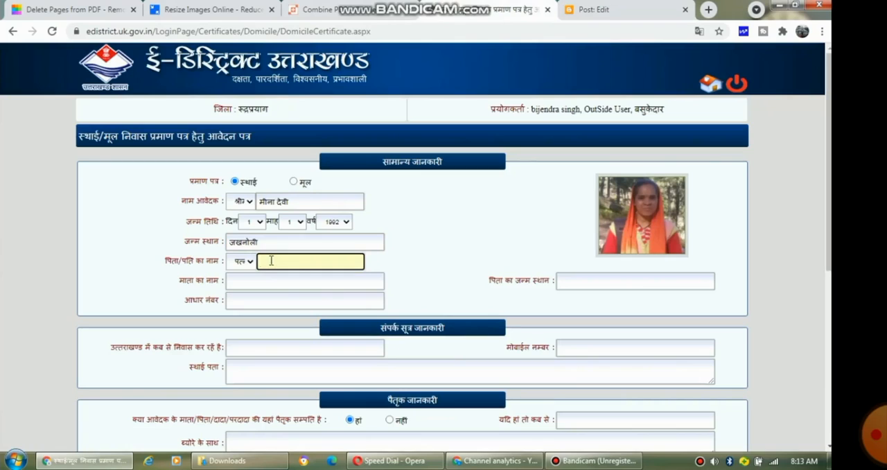
click(233, 280)
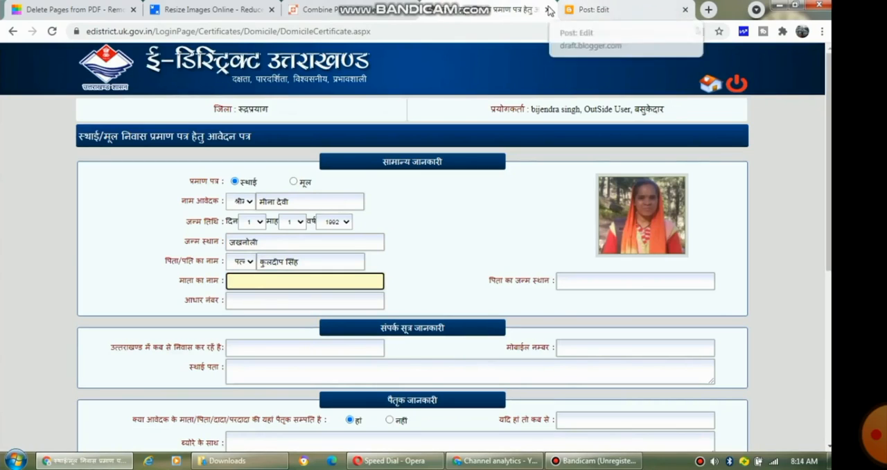
Step: Copy the mother's name from the draft, paste it into the mother's name field, and fill in the Aadhaar number
click(599, 10)
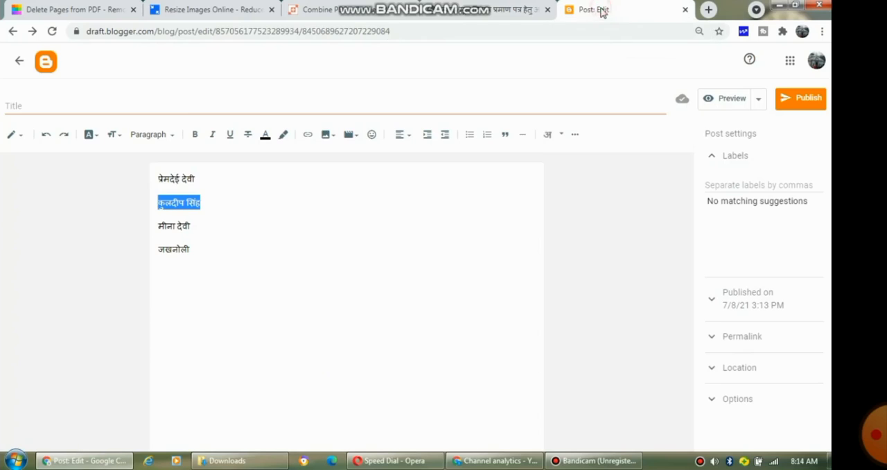
click(197, 177)
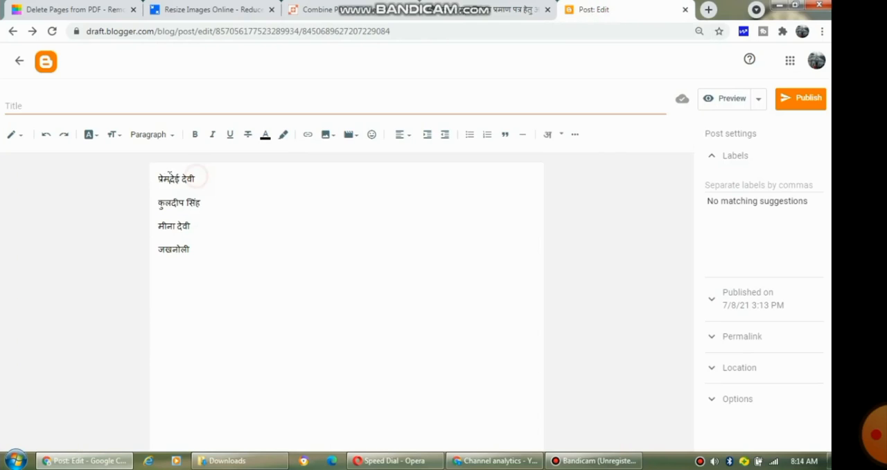
double_click(156, 178)
drag(157, 178, 199, 179)
key(ctrl+c)
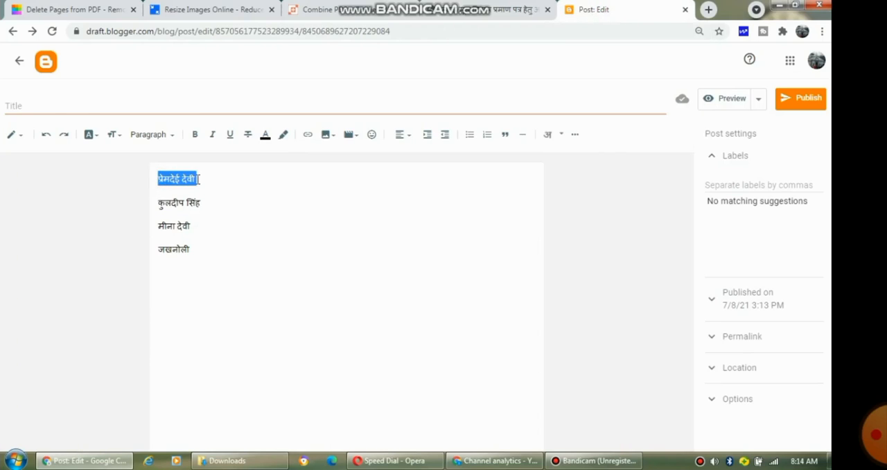
click(513, 11)
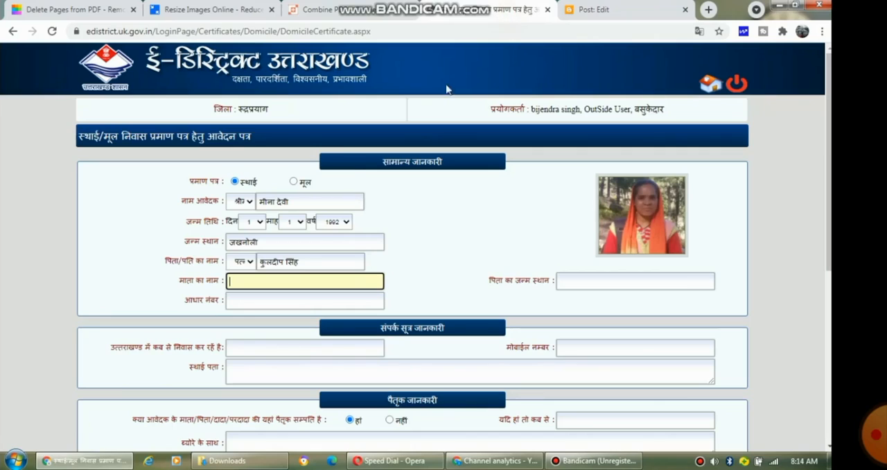
click(282, 281)
key(ctrl+v)
click(277, 301)
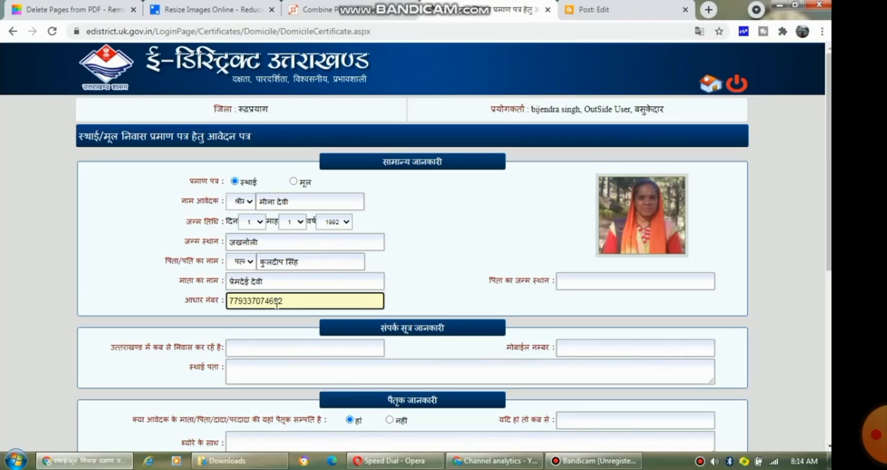
Step: Copy जखनोली from the birthplace field and paste it as the father's birthplace
click(603, 279)
scroll(416, 246, down, 1)
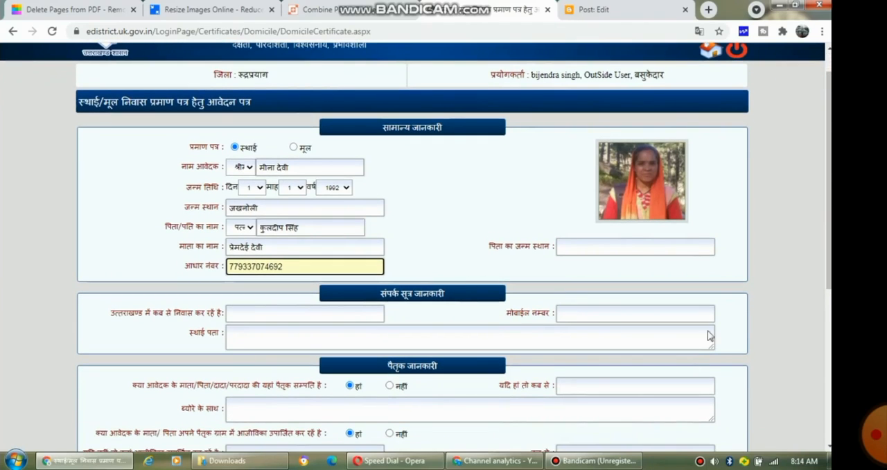
click(596, 463)
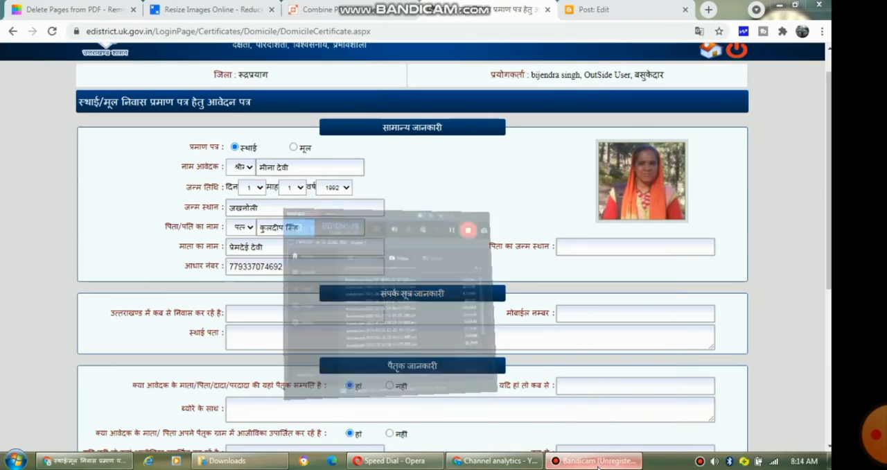
click(597, 463)
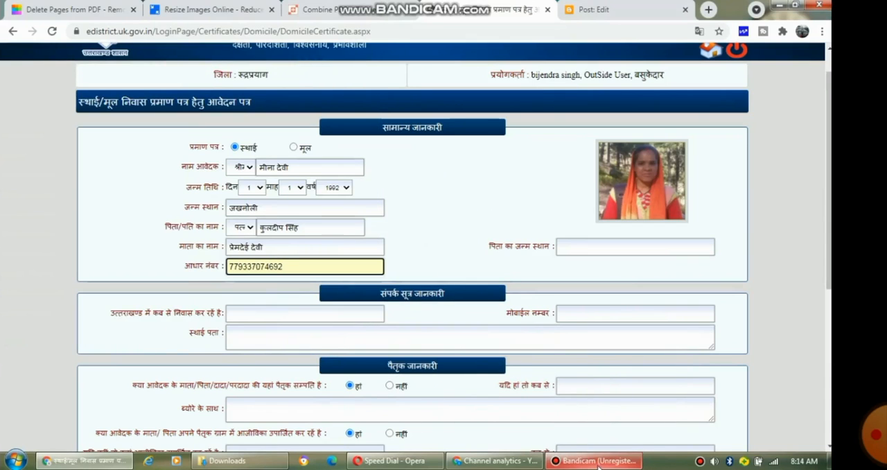
click(610, 247)
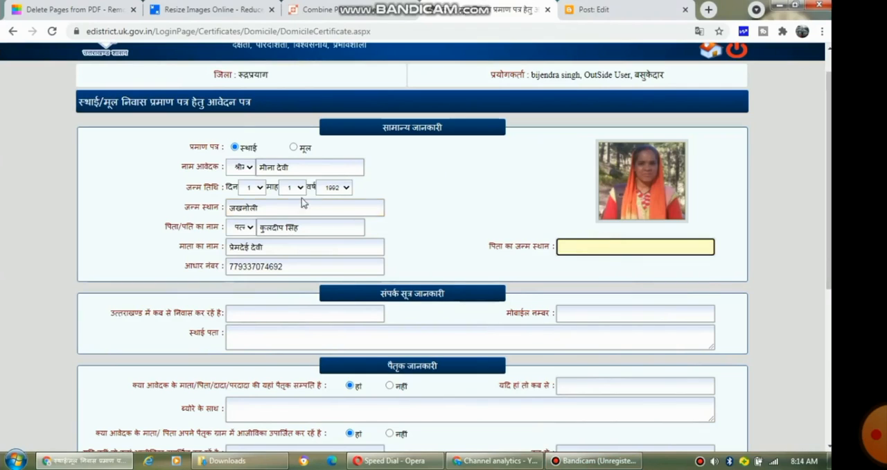
double_click(273, 208)
key(ctrl+c)
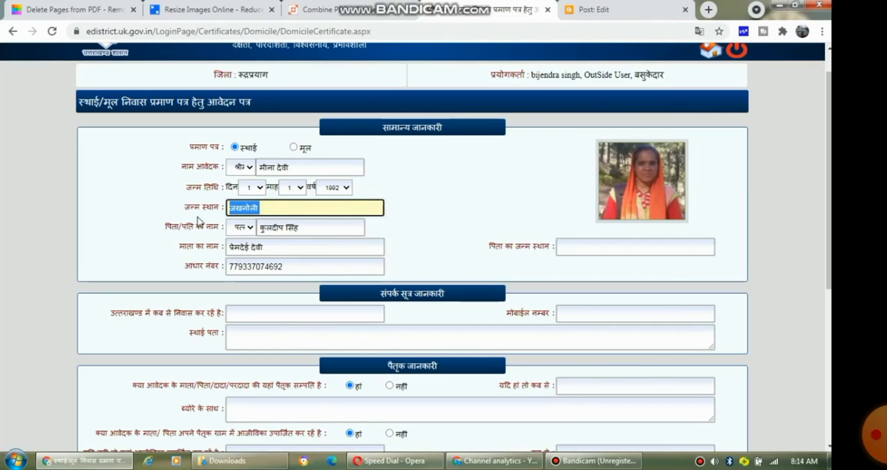
click(588, 246)
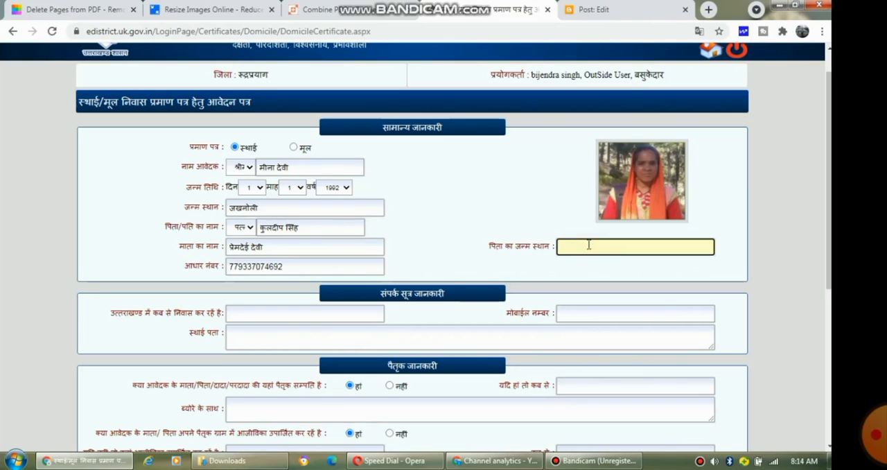
key(ctrl+v)
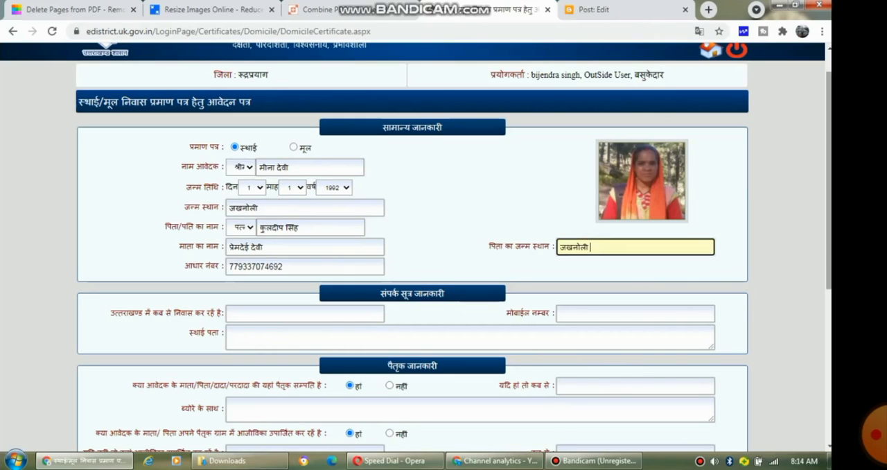
Step: Replace the draft's birthplace line with कुरछोला via Hindi transliteration and copy it
scroll(804, 216, down, 1)
scroll(416, 249, down, 2)
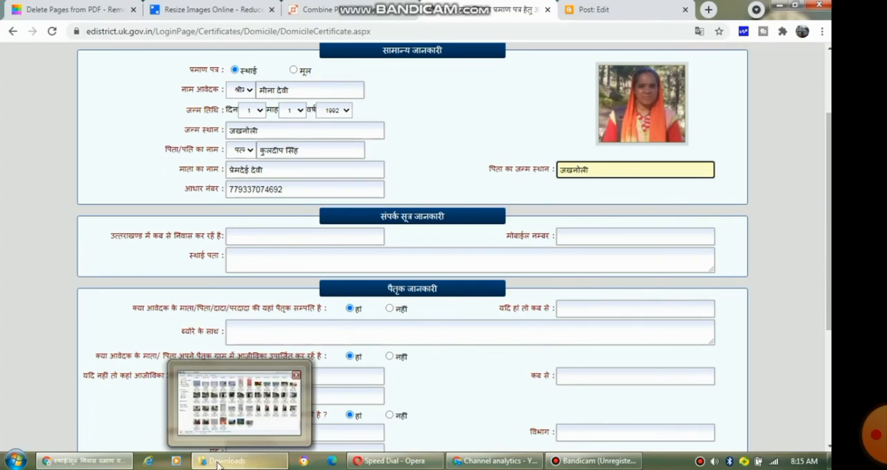
click(594, 9)
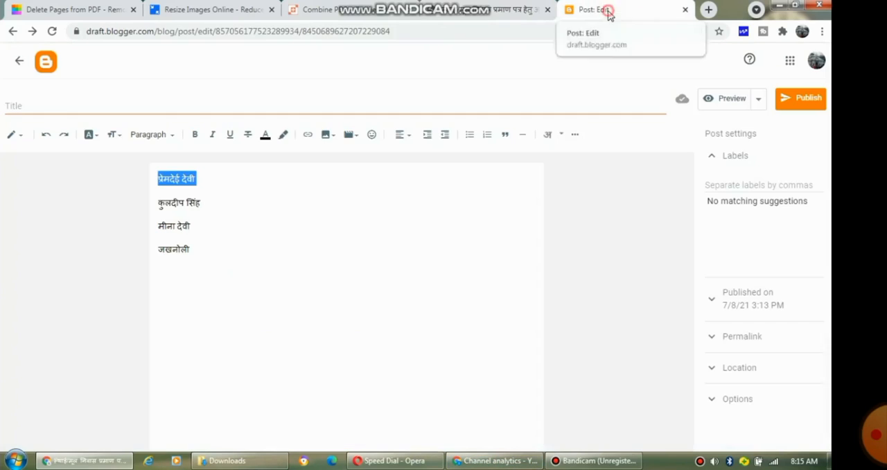
drag(192, 253, 145, 249)
text(k)
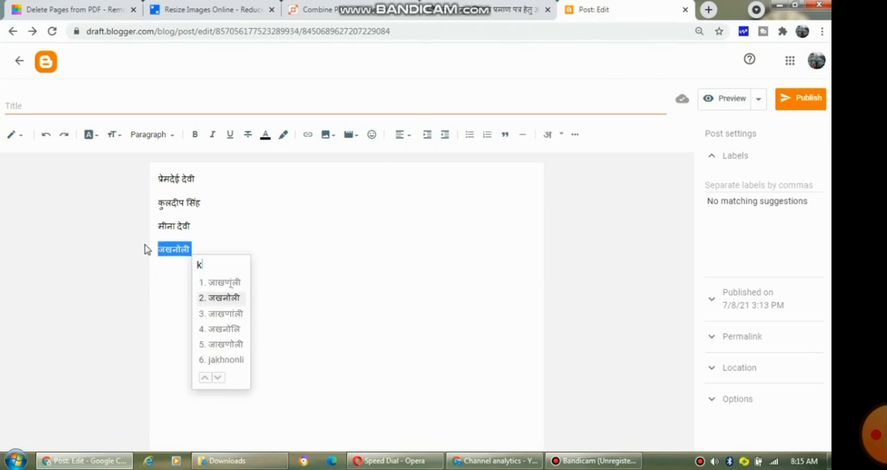
text(urchola)
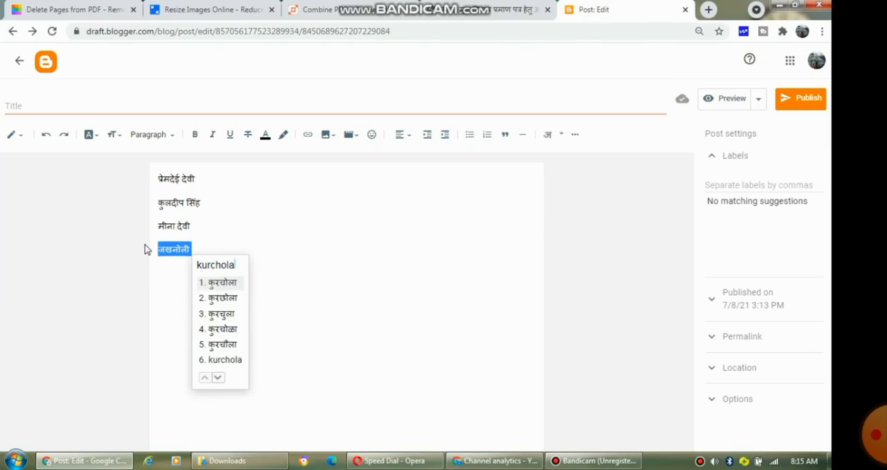
key(Down)
key(Return)
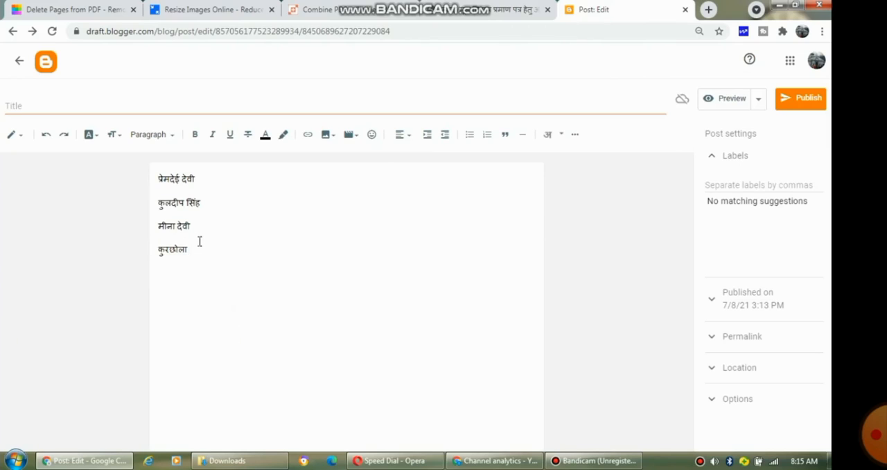
drag(191, 248, 156, 254)
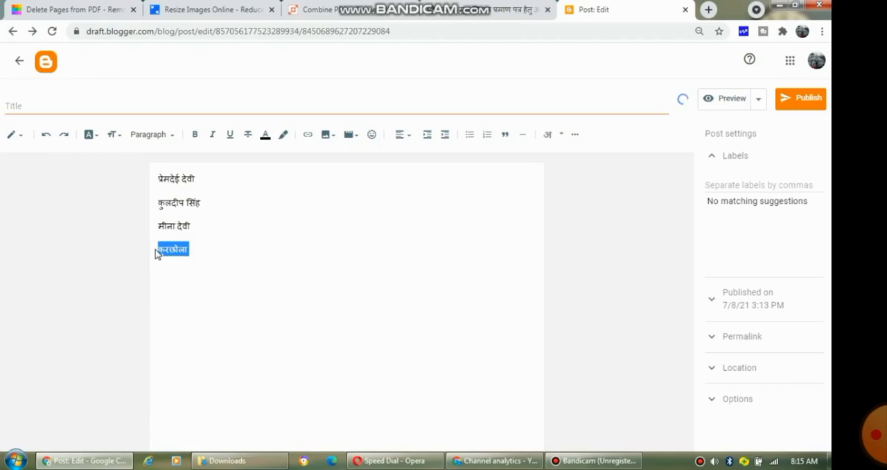
Step: Replace the applicant's birthplace with कुरछोला, keeping जखनोली as the father's birthplace
click(490, 11)
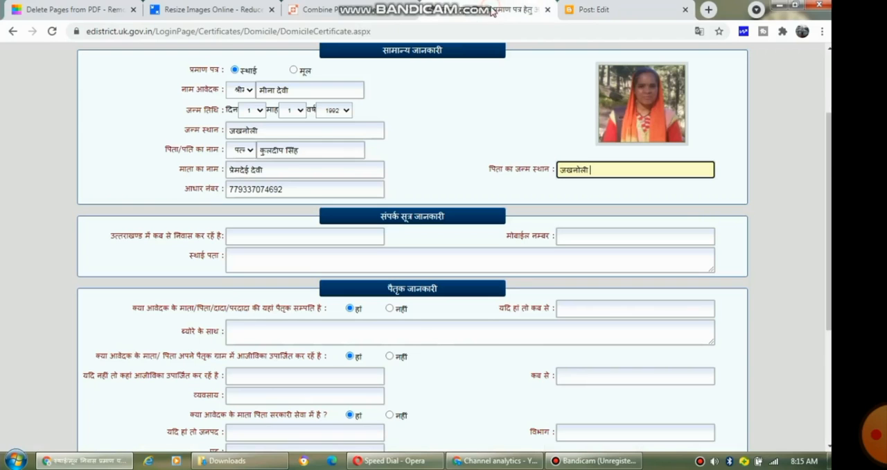
click(282, 131)
drag(265, 131, 210, 142)
text(कुरछोला)
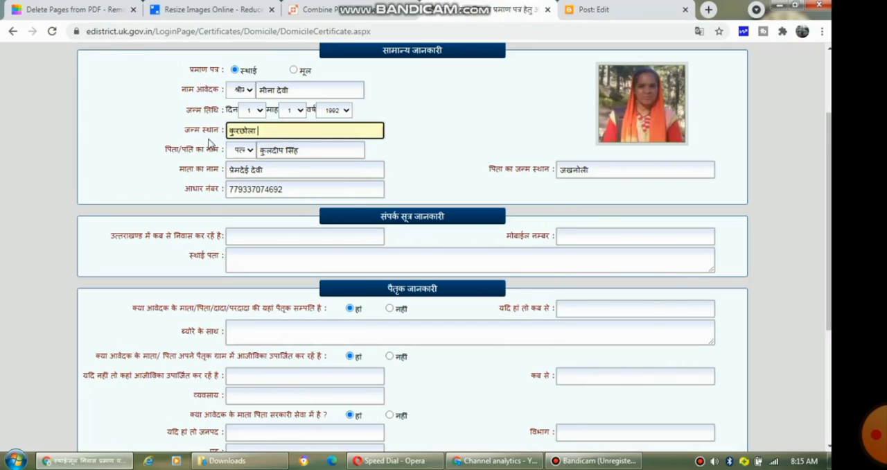
click(615, 167)
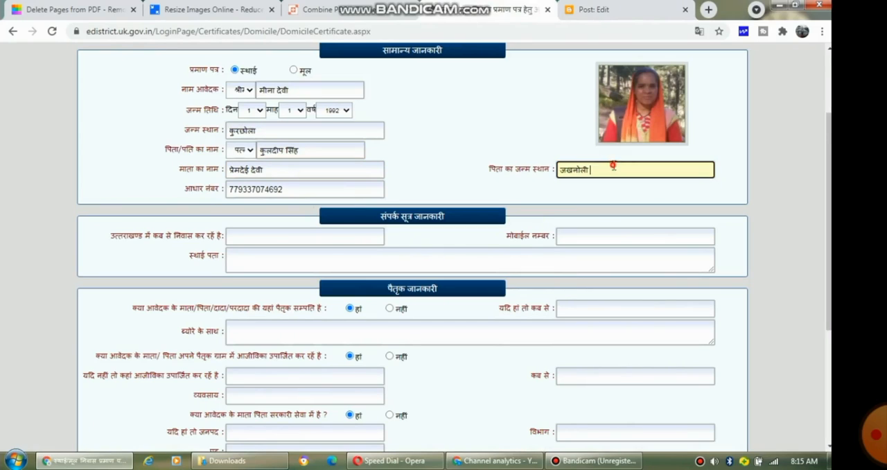
Step: Replace the father's birthplace with कुरछोला
drag(612, 167, 491, 185)
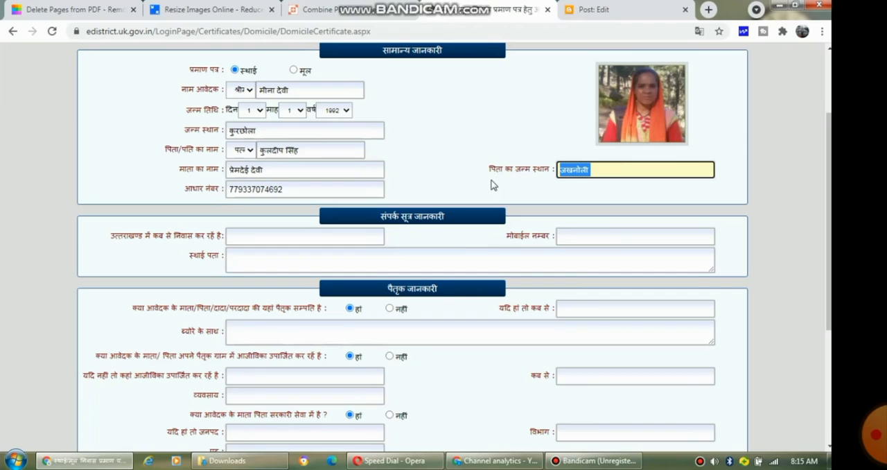
text(कुरछोला)
Step: Write जन्म से in the draft via Hindi transliteration, copy it, and paste it into the Uttarakhand residence-since field
scroll(825, 208, down, 1)
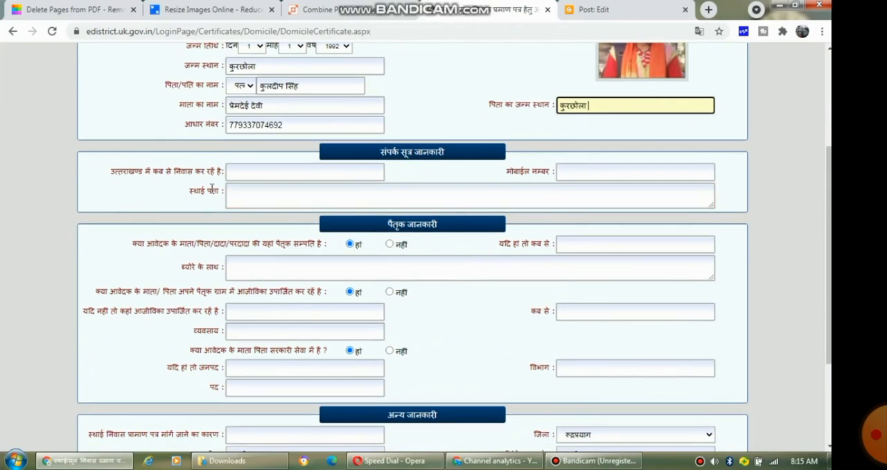
click(251, 172)
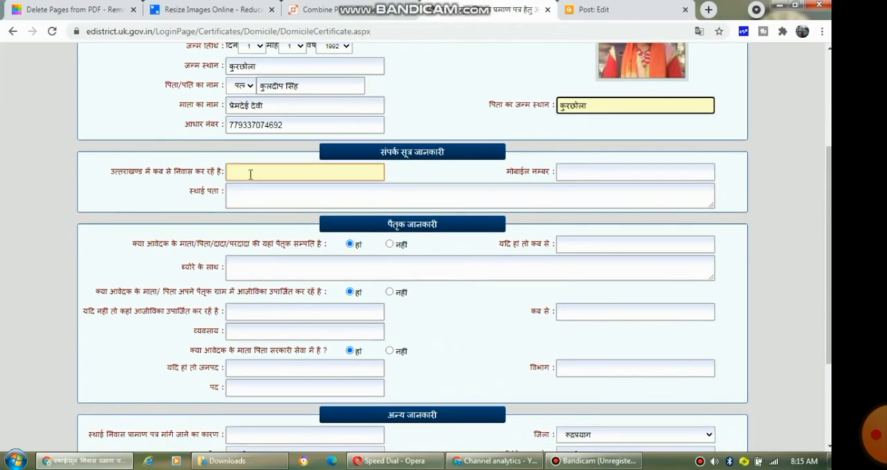
click(575, 10)
click(245, 258)
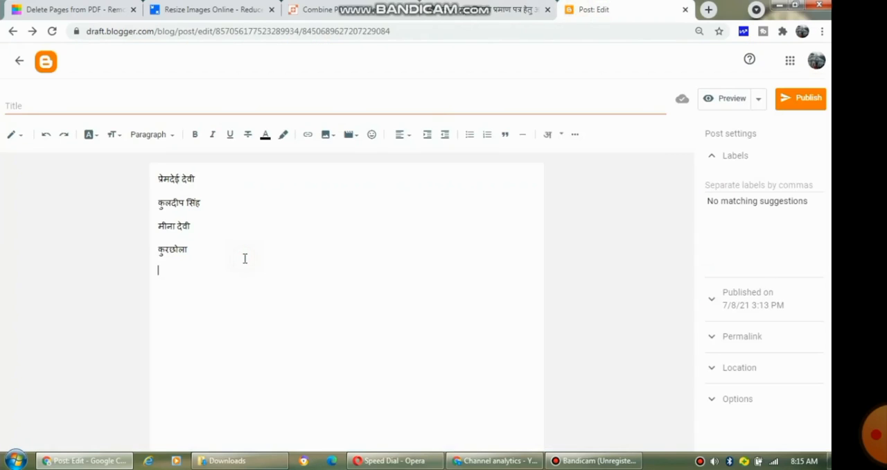
text(janm )
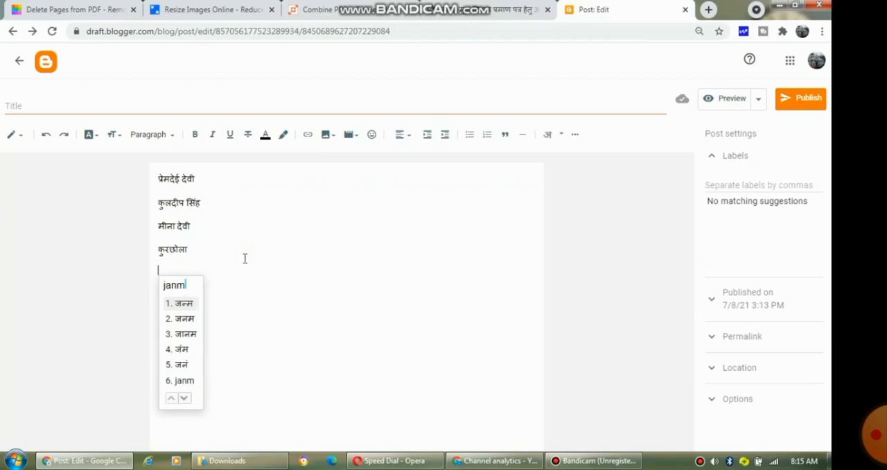
text(se)
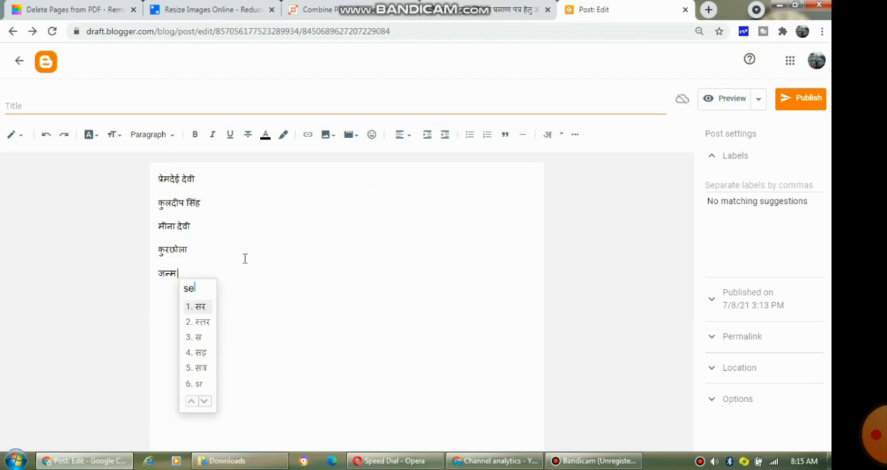
key(space)
drag(204, 272, 143, 278)
key(ctrl+c)
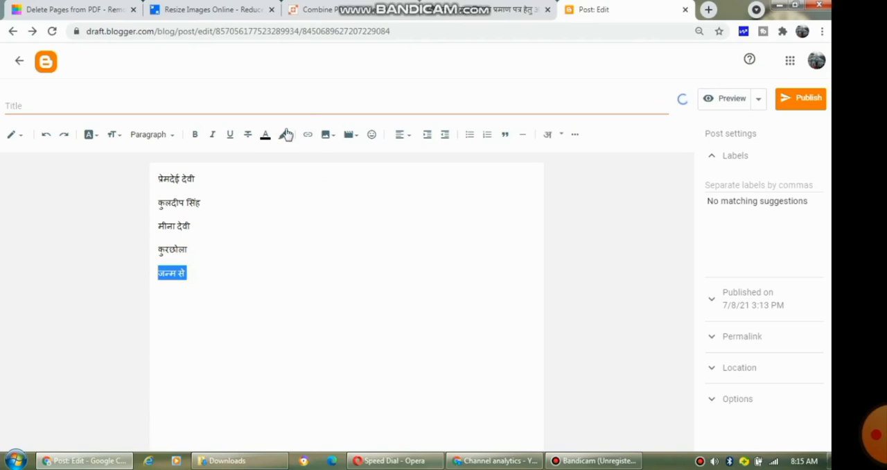
click(457, 7)
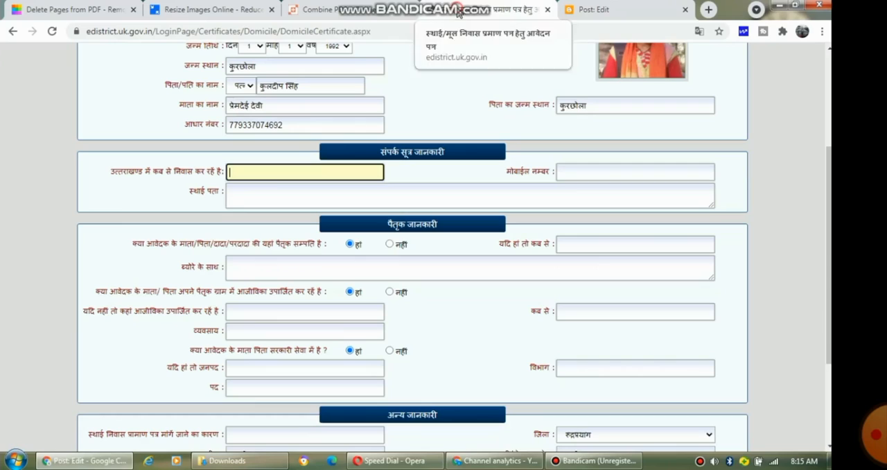
click(266, 174)
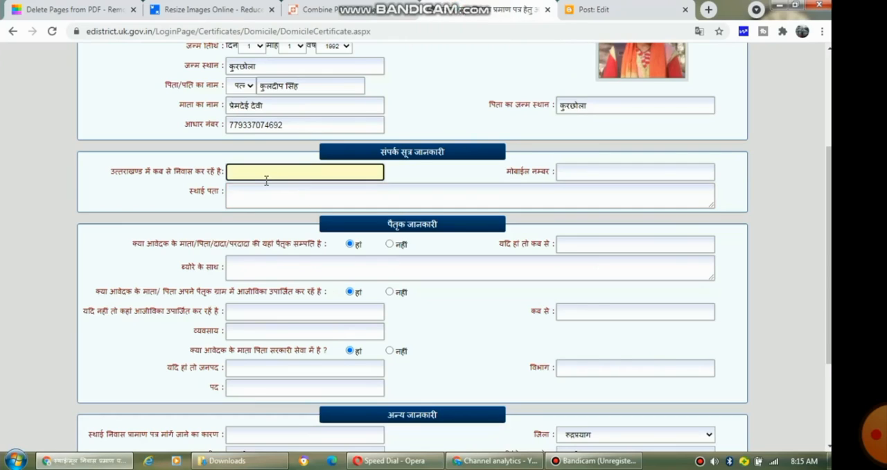
key(ctrl+v)
Step: Start a new draft line and type the village and post office part of the applicant's permanent address in Hindi
click(460, 191)
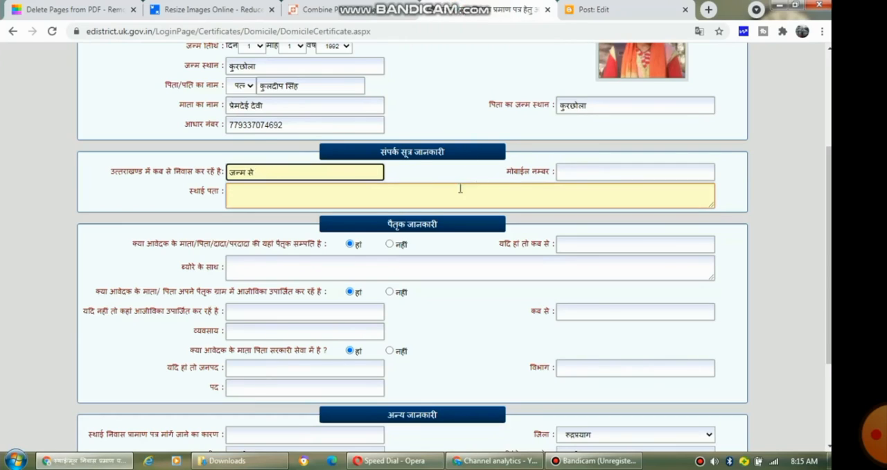
click(348, 195)
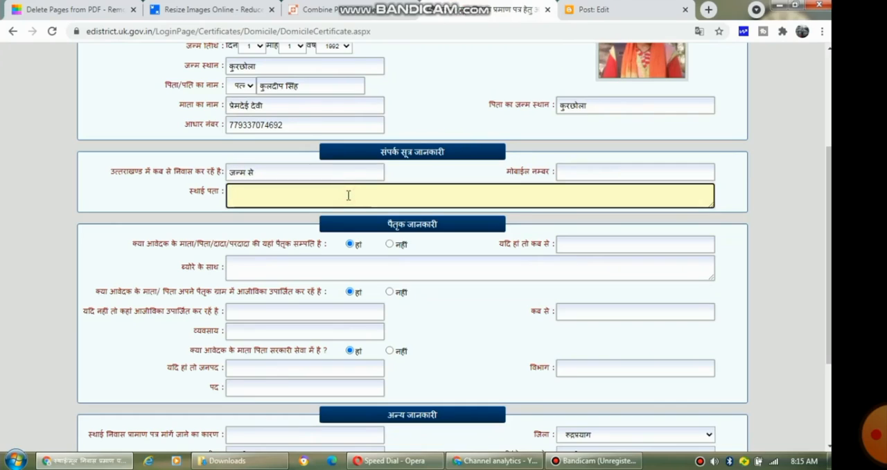
click(584, 15)
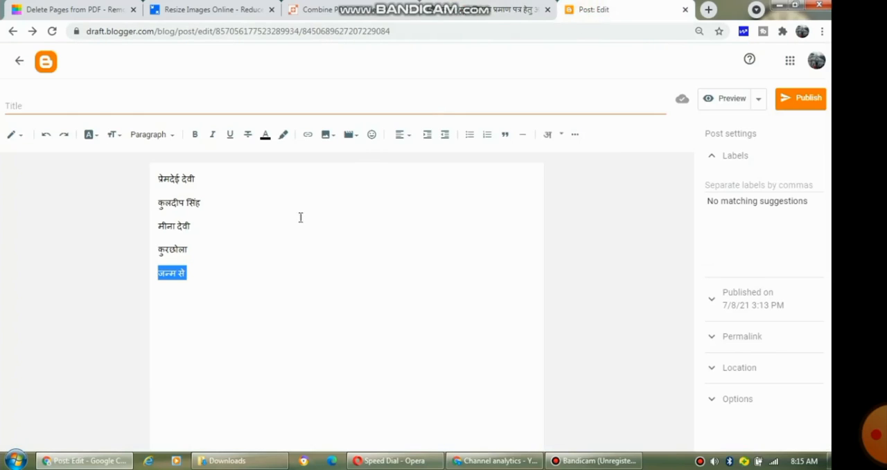
click(234, 260)
key(Return)
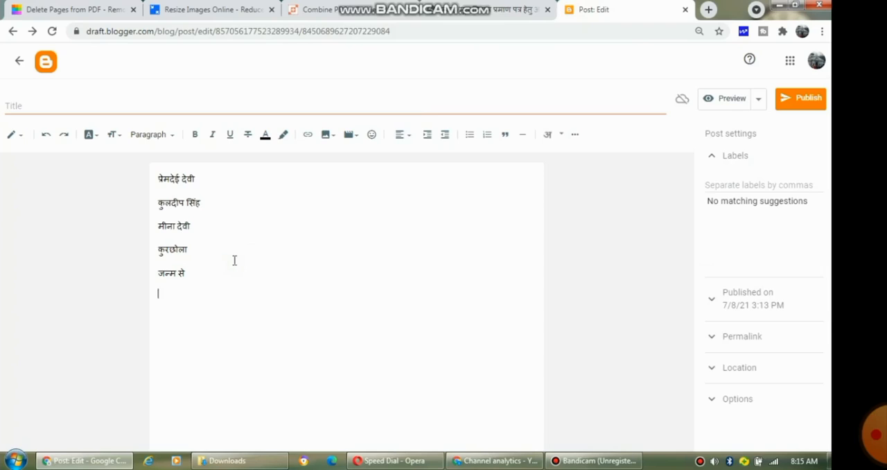
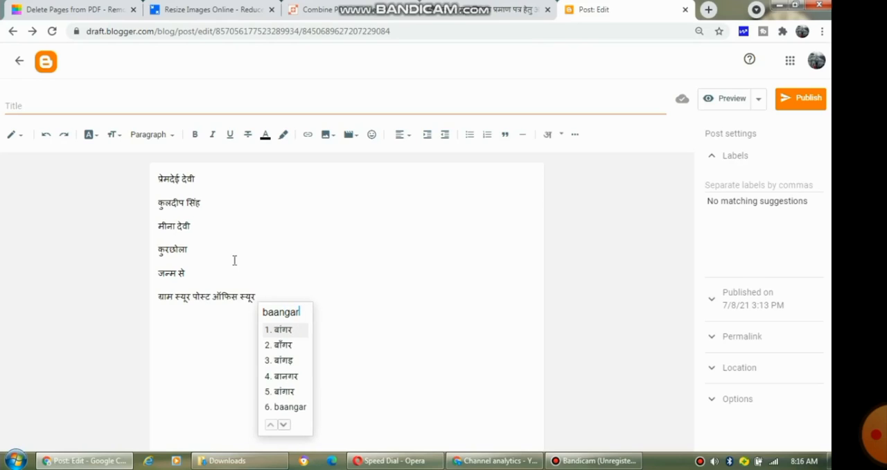
key(space)
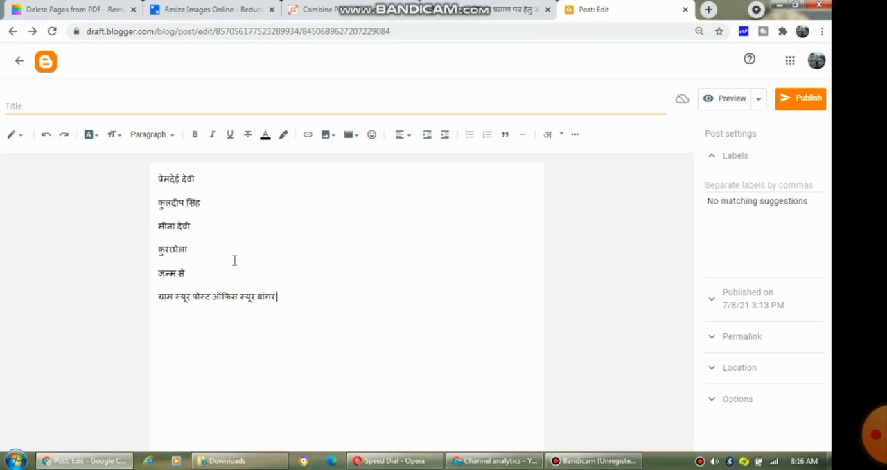
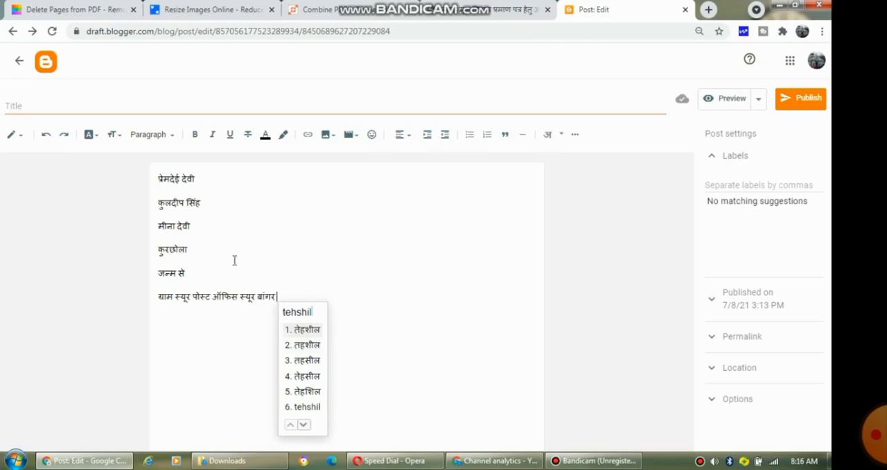
Step: Complete the draft address line with the tehsil, area and district names in Hindi transliteration
key(Down)
key(Down)
key(space)
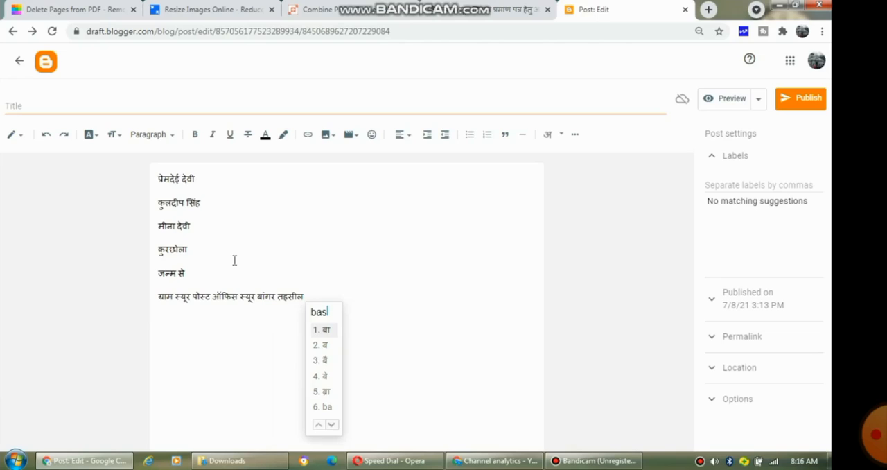
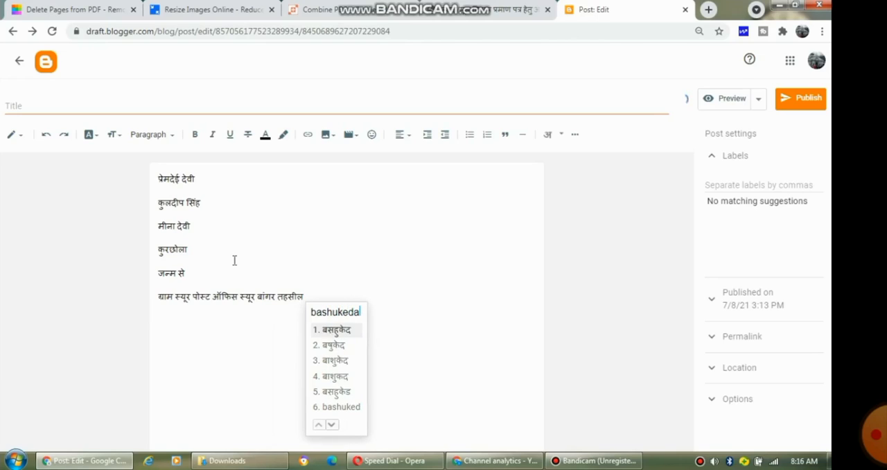
key(space)
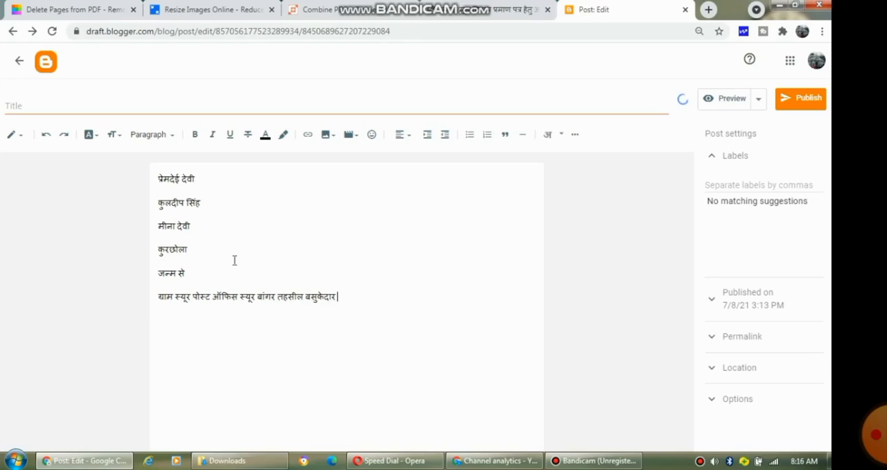
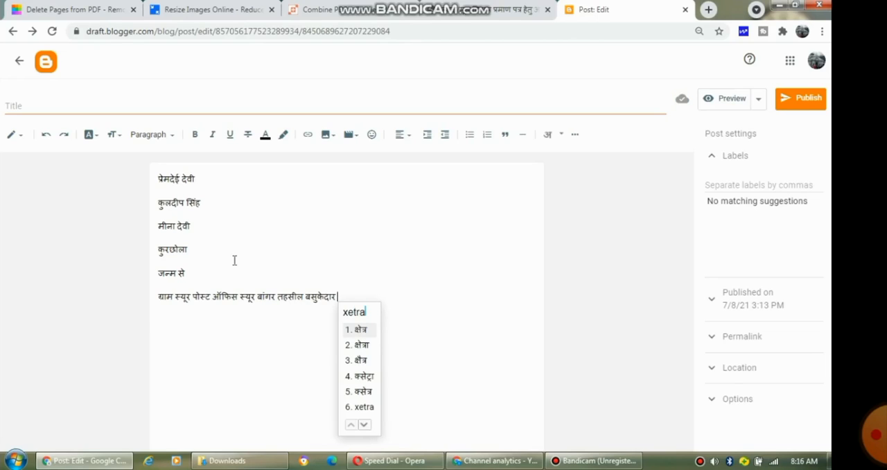
key(space)
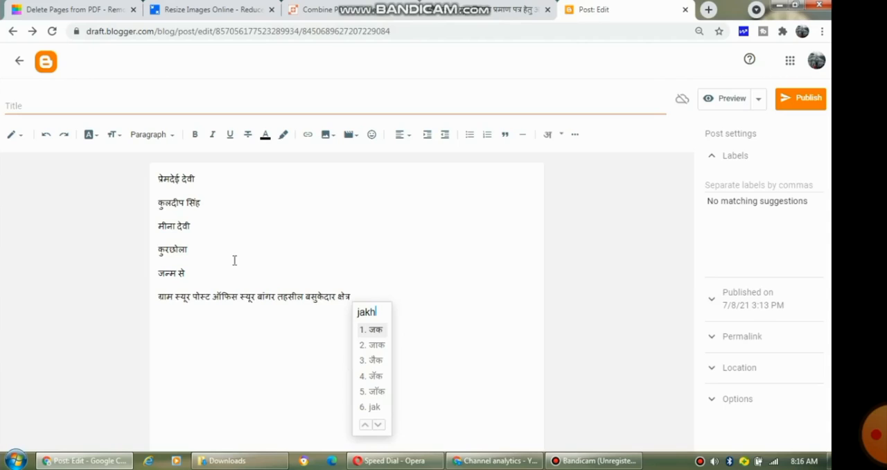
key(space)
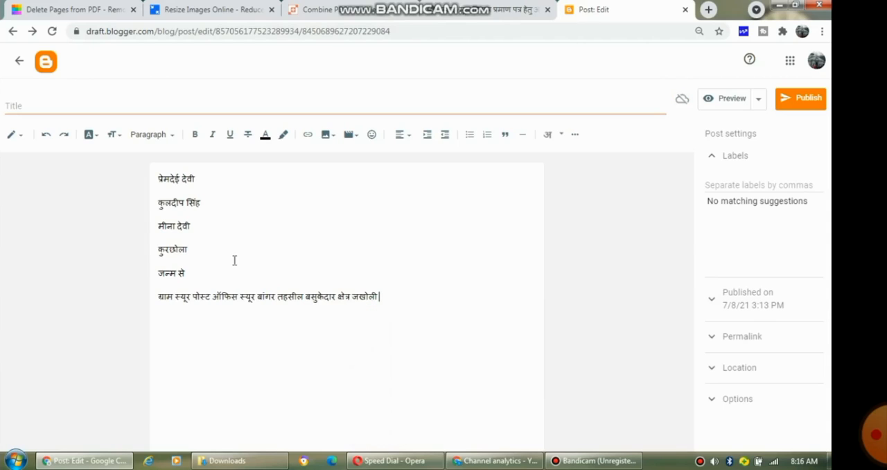
key(space)
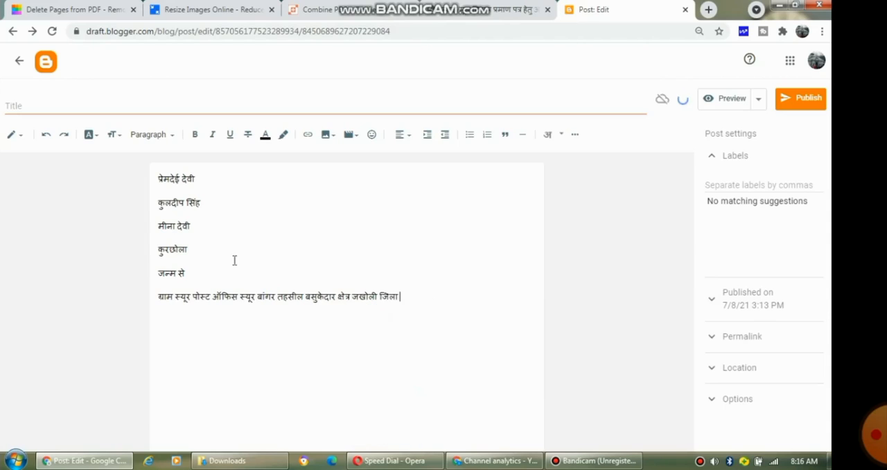
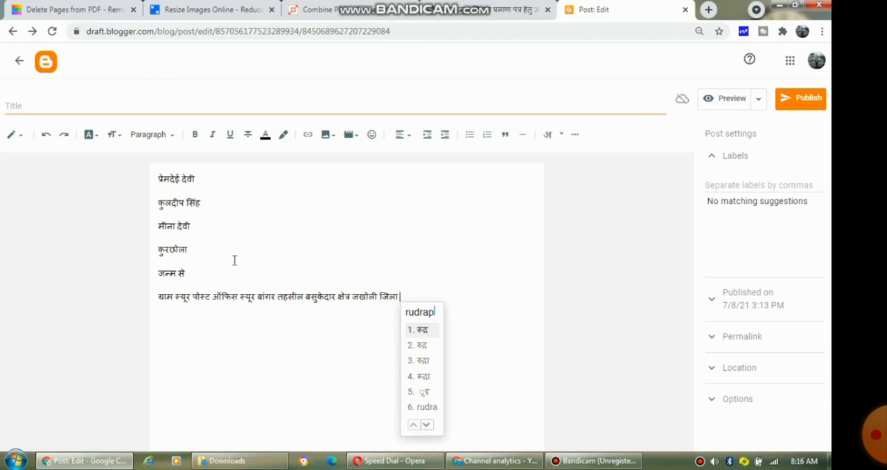
key(space)
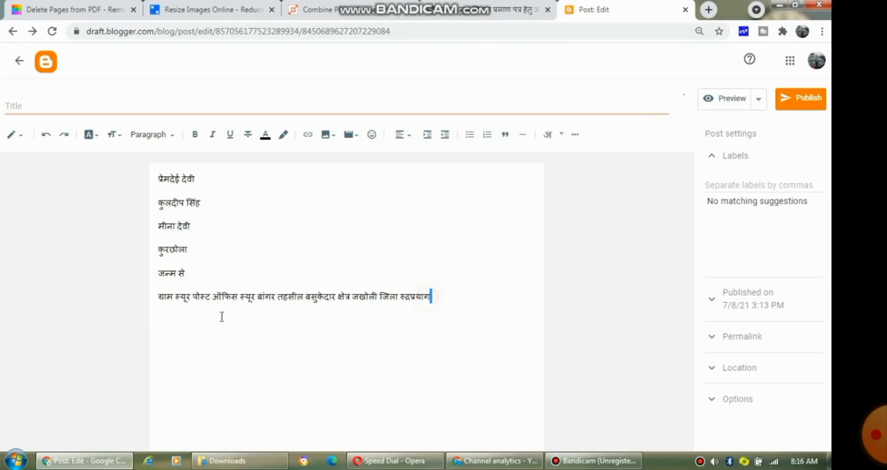
Step: Copy the drafted address line and paste it into the permanent address (स्थाई पता) field of the form
triple_click(159, 298)
key(ctrl+c)
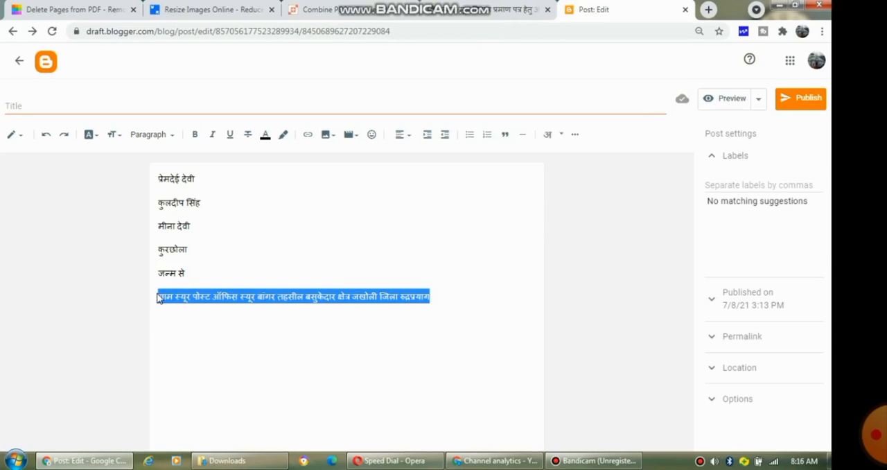
click(499, 9)
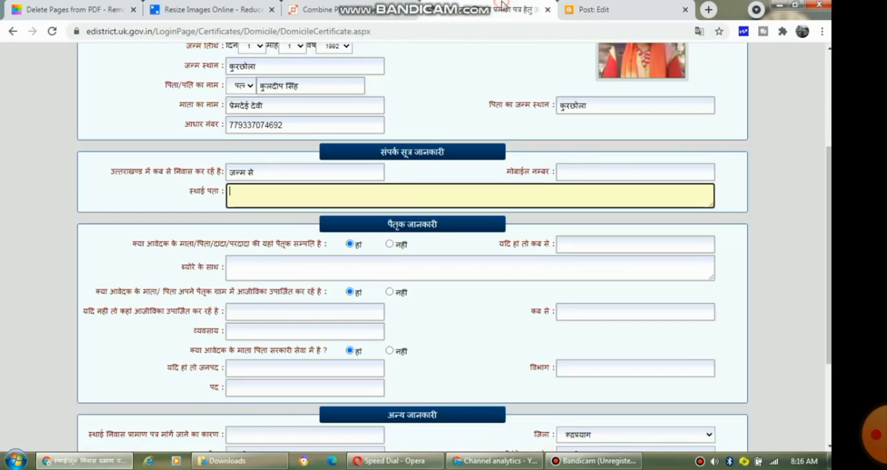
click(307, 201)
key(ctrl+v)
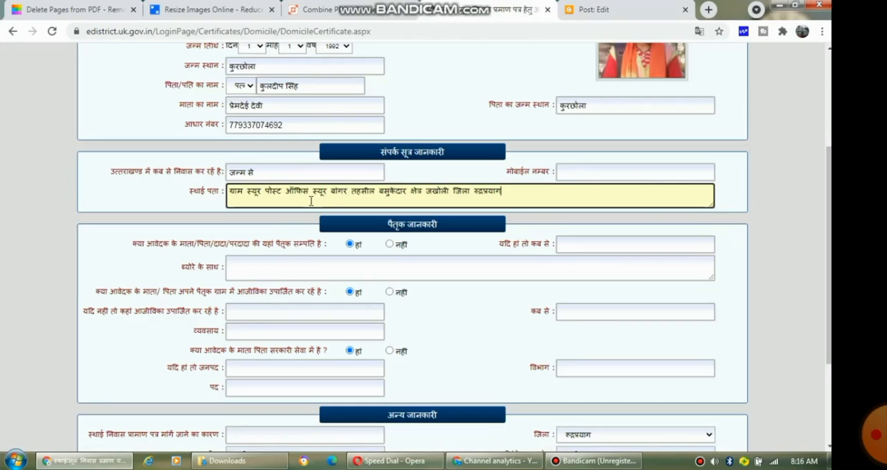
Step: Start a new draft line and write खाता using Hindi transliteration
scroll(474, 223, down, 1)
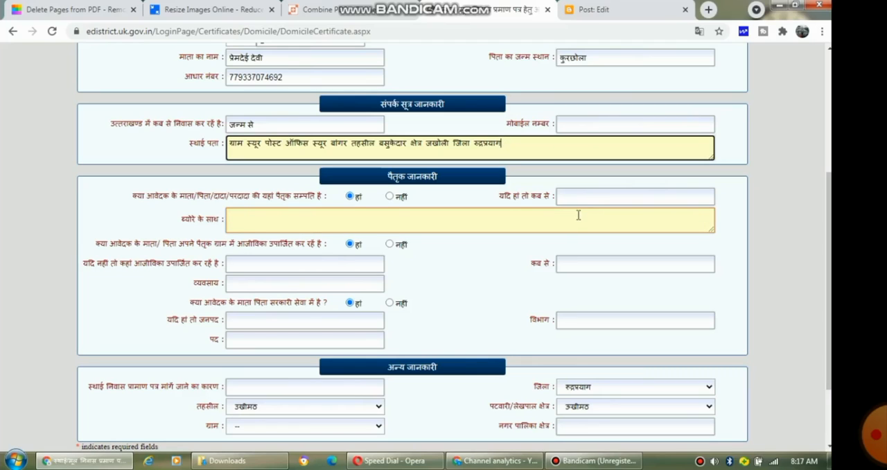
click(473, 215)
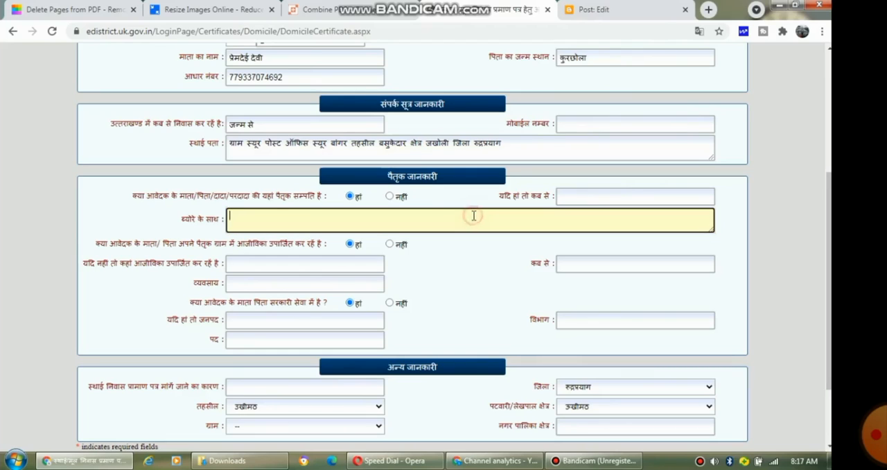
click(567, 12)
click(463, 294)
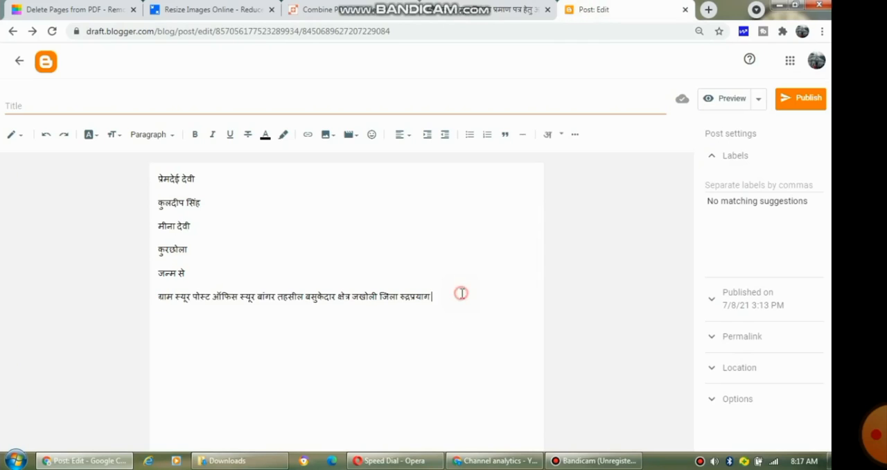
key(Return)
text(khata)
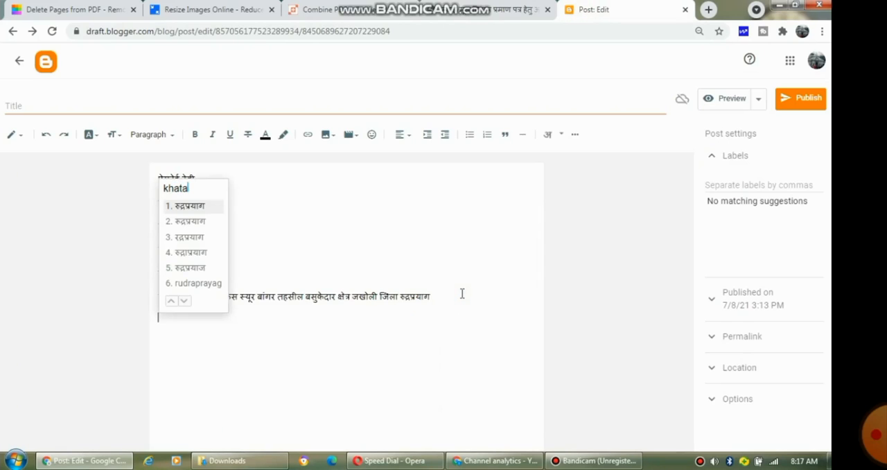
key(Return)
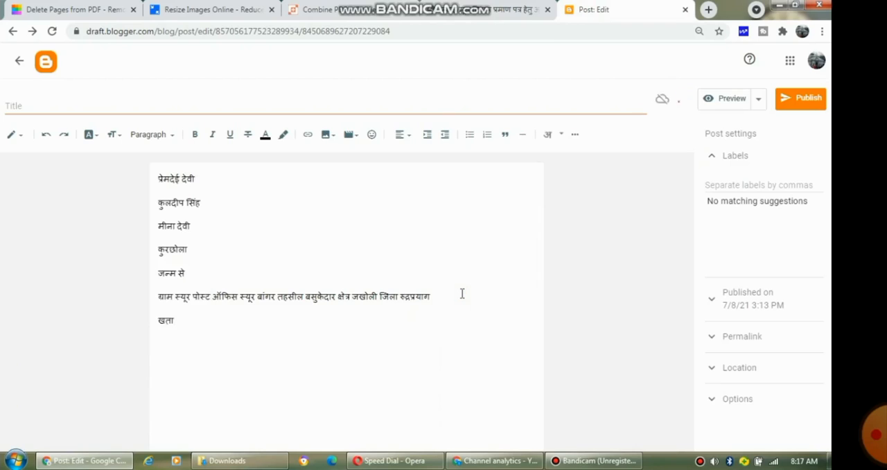
key(BackSpace)
key(BackSpace)
key(BackSpace)
text(khata)
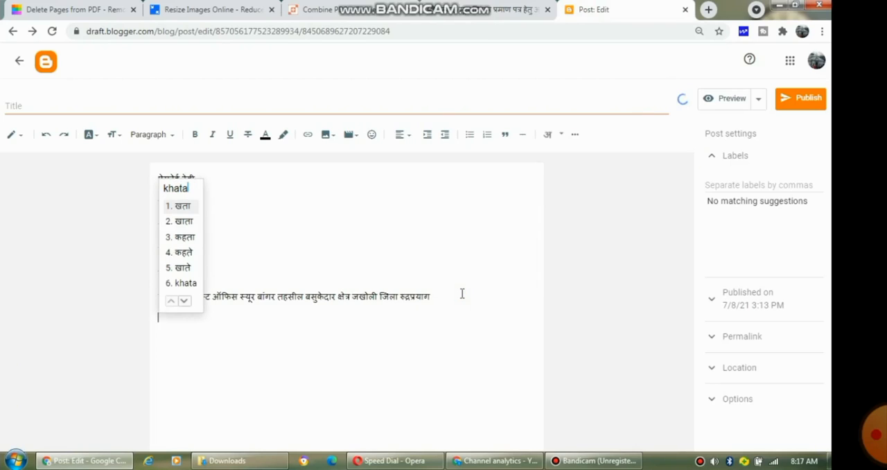
key(Down)
key(Return)
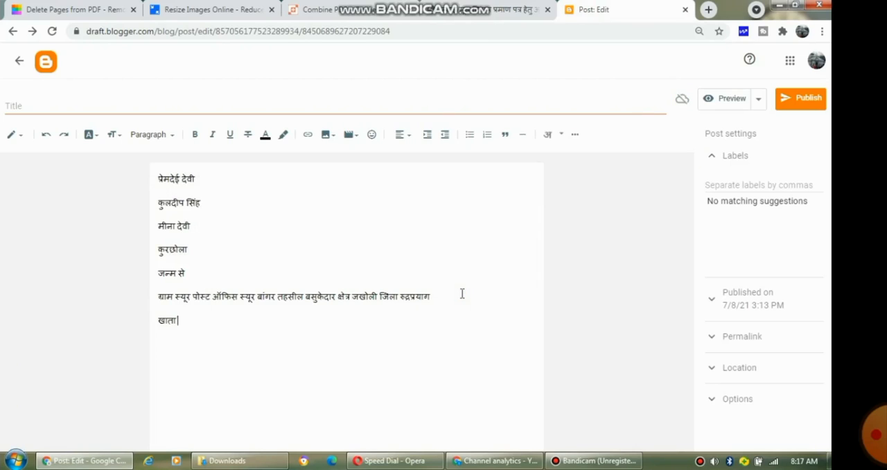
Step: Complete the draft line to read खाता खतौनी सलग्न है via Hindi transliteration
text(khato)
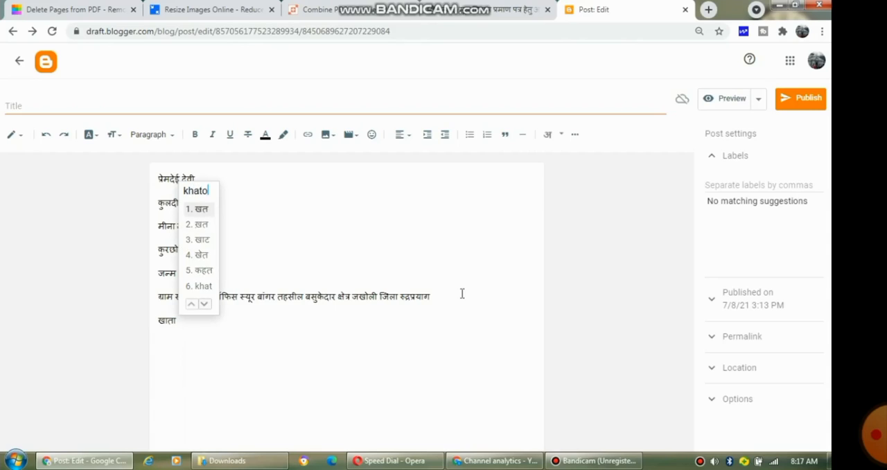
text(ni)
key(space)
text(s)
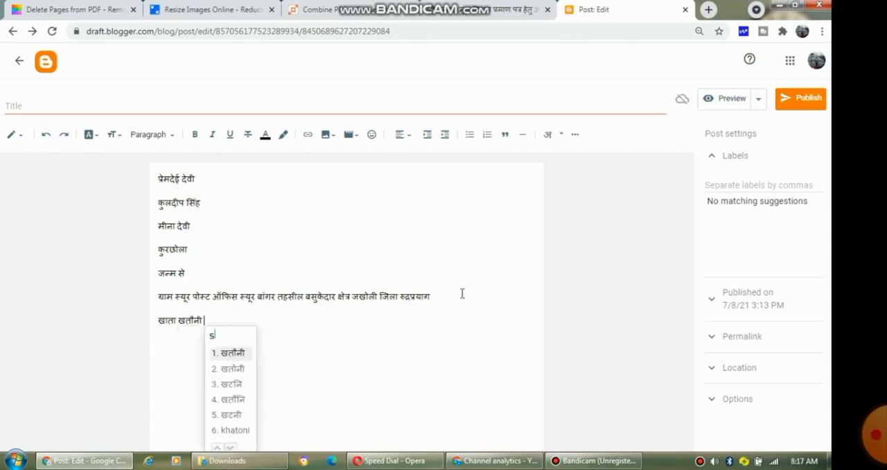
text(algan)
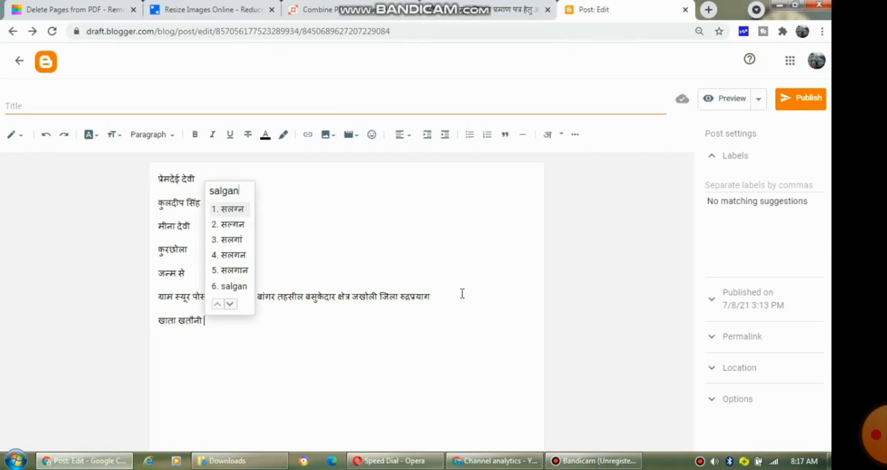
key(space)
text(h)
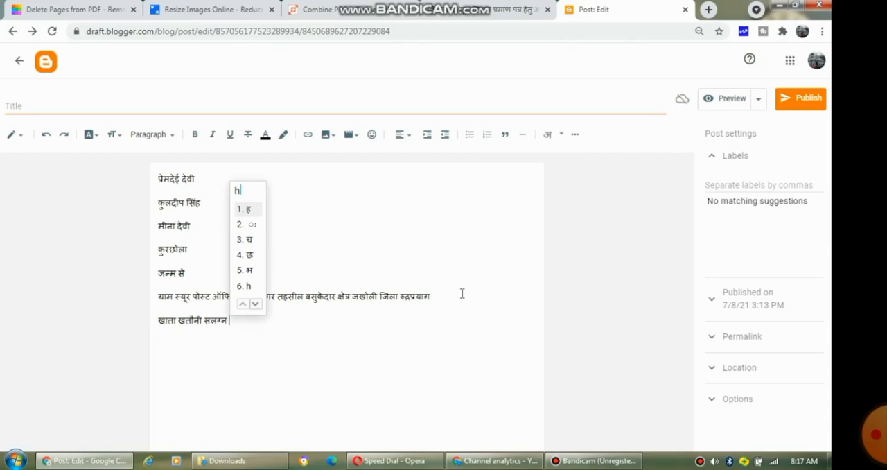
text(ai.)
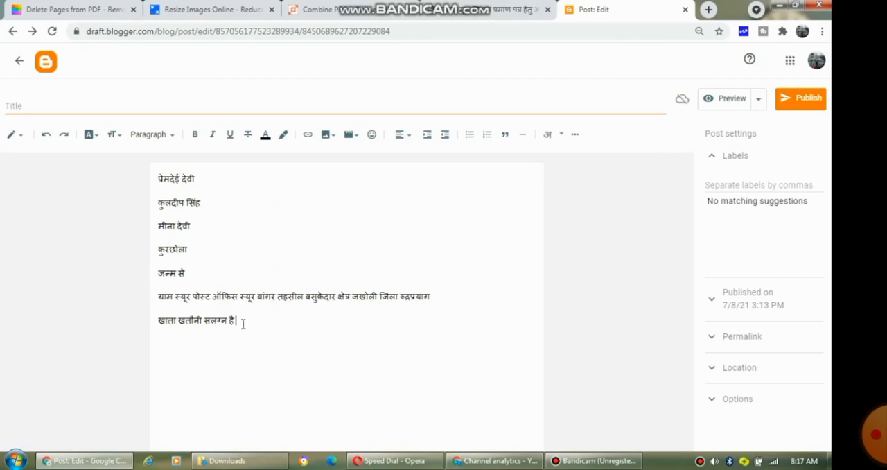
Step: Copy that line into the ancestral property details field and mark that the parents are not in government service
drag(244, 323, 155, 324)
key(ctrl+c)
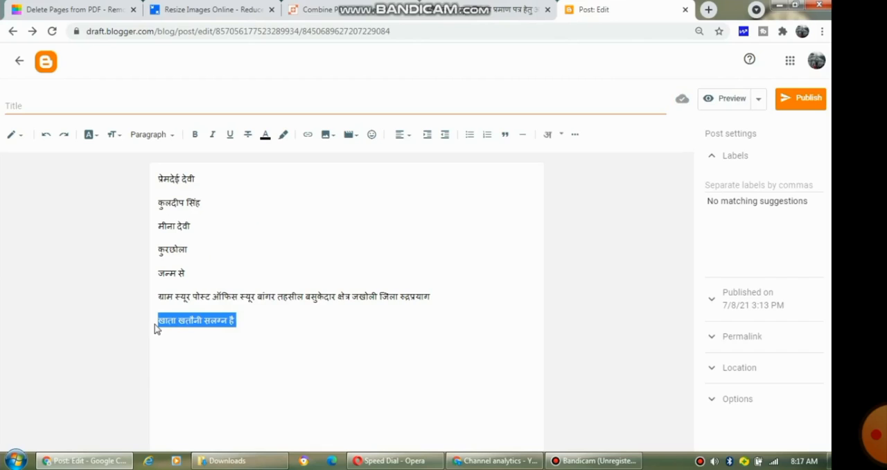
click(526, 9)
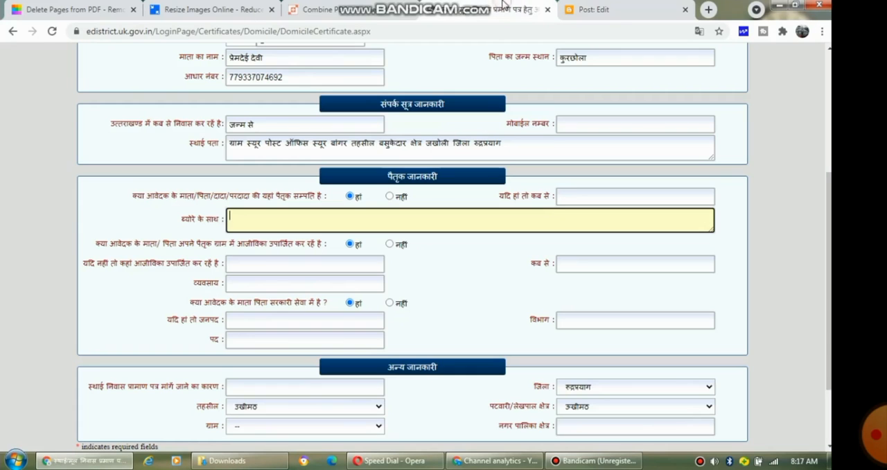
key(ctrl+v)
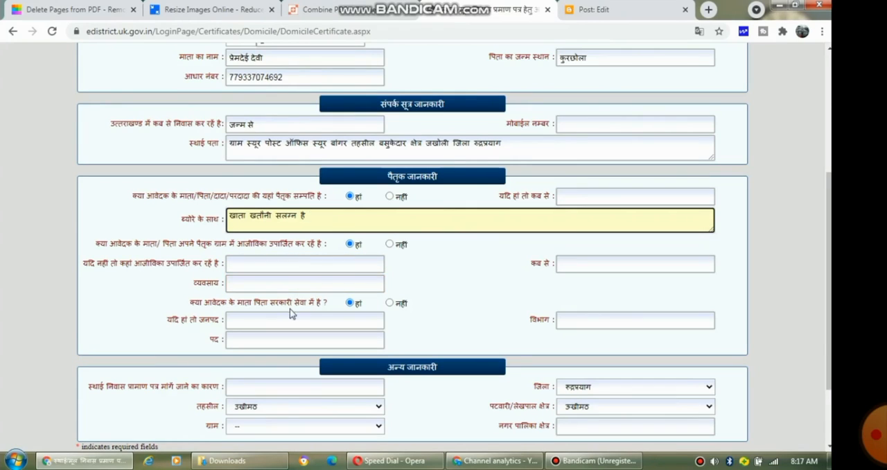
click(389, 303)
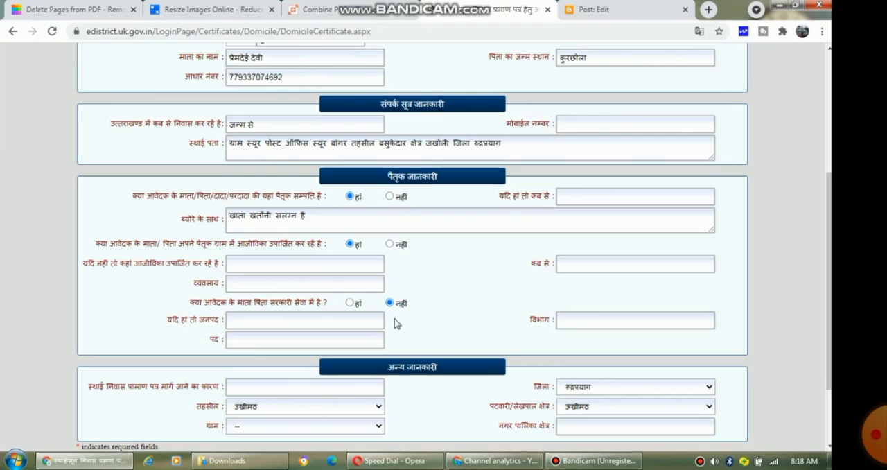
Step: Start a new draft line, write कृषि via Hindi transliteration, and select it
click(586, 10)
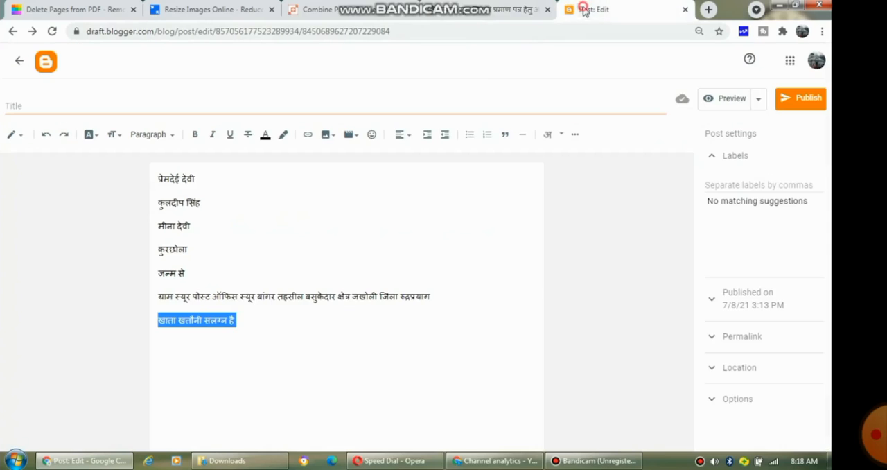
click(280, 318)
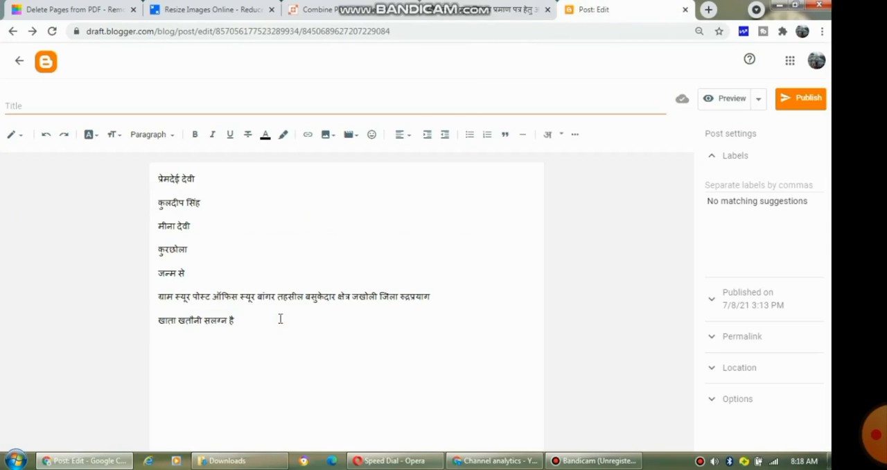
key(Return)
text(haishi)
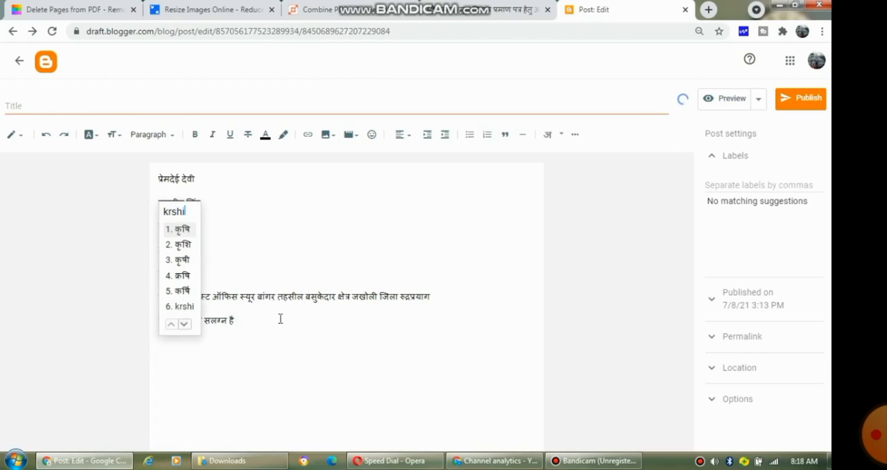
key(space)
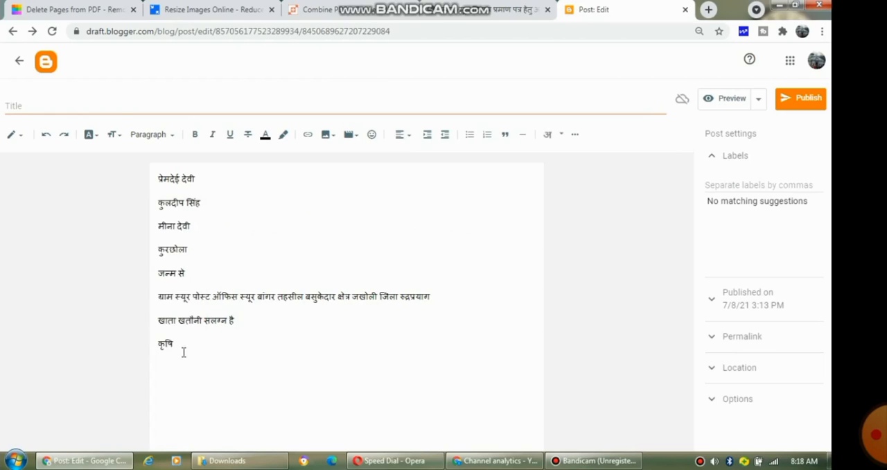
drag(182, 350, 148, 350)
click(460, 9)
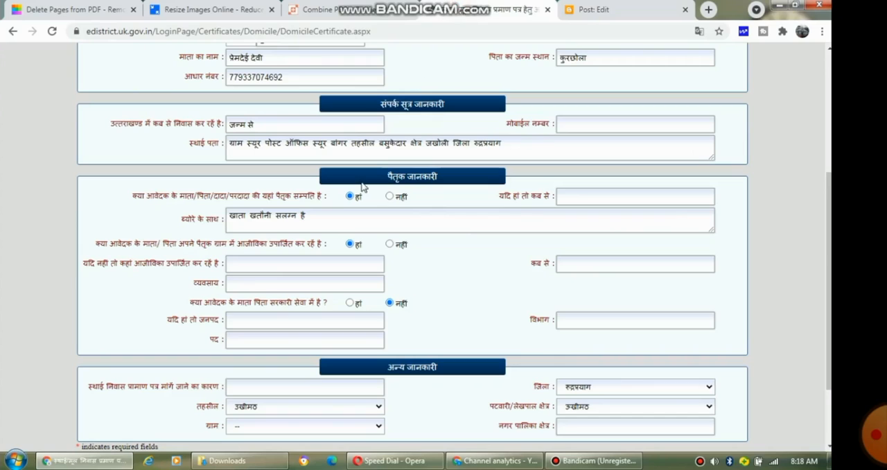
click(270, 267)
click(263, 283)
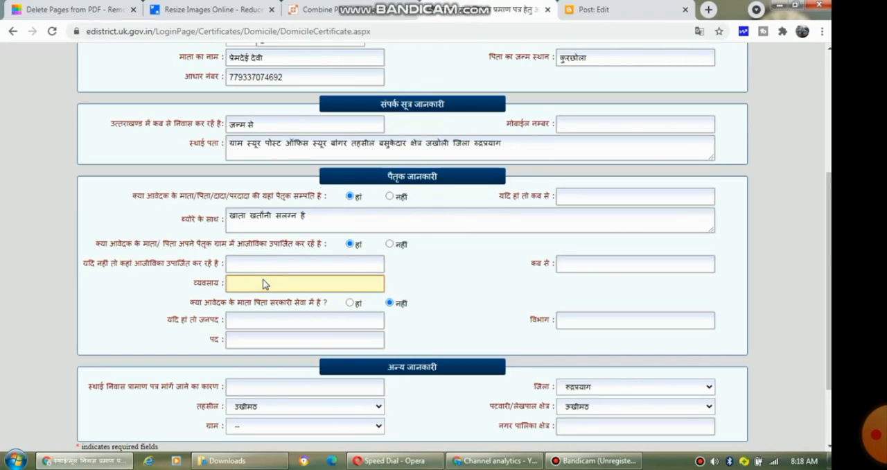
click(262, 283)
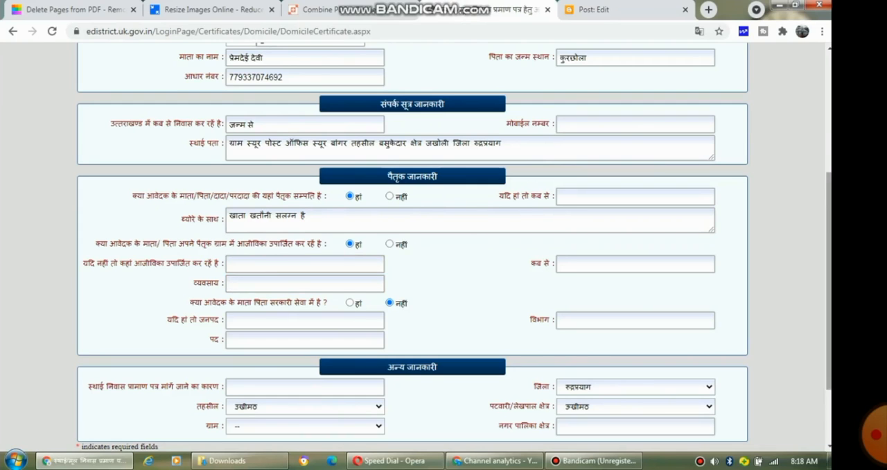
drag(830, 205, 830, 258)
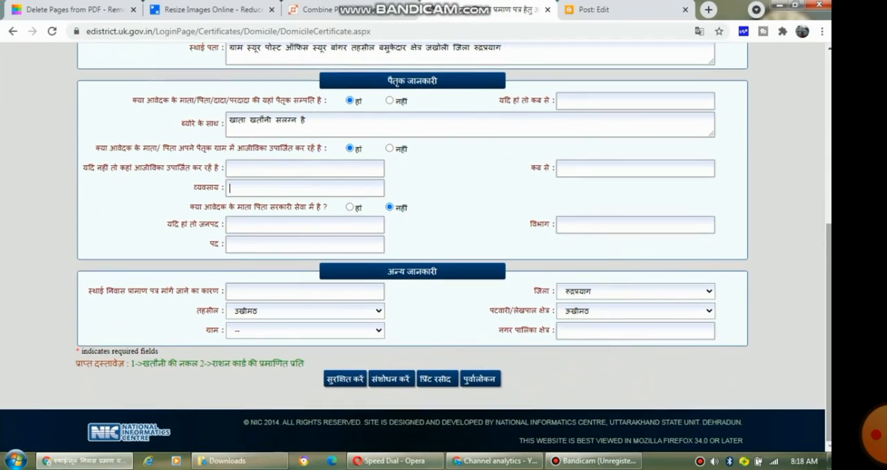
Step: Start a new draft line and write पुत्री के जरूरी using Hindi transliteration
click(265, 292)
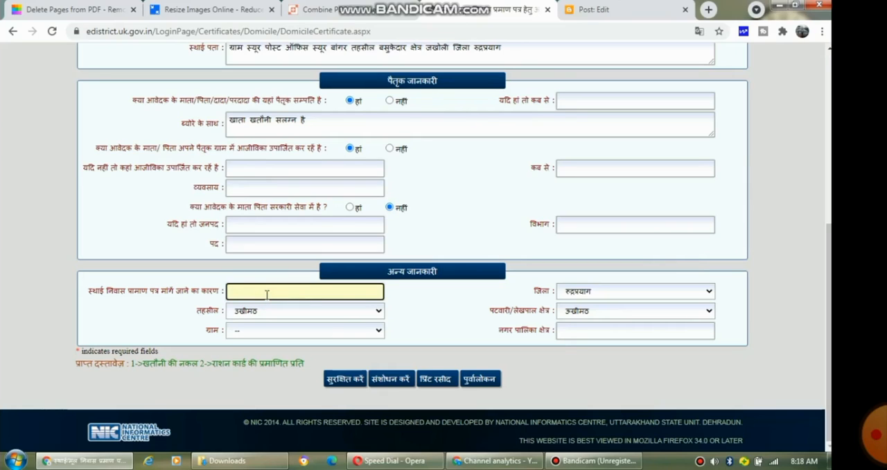
click(598, 10)
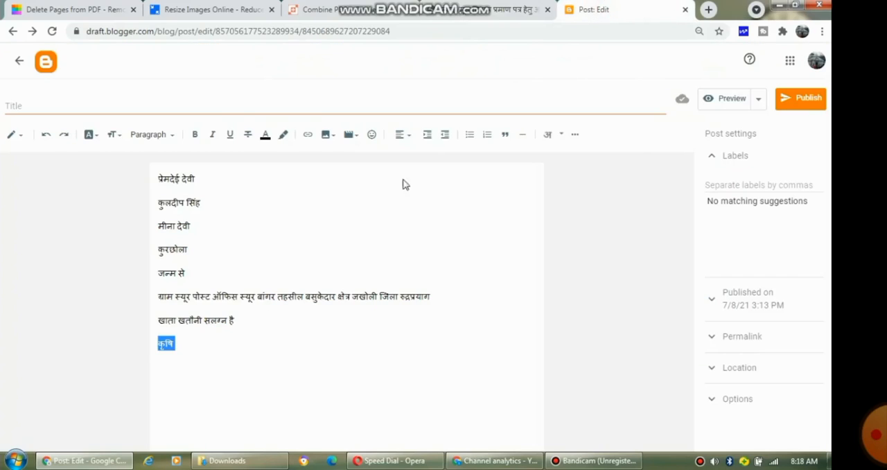
click(204, 338)
key(Return)
text(putri)
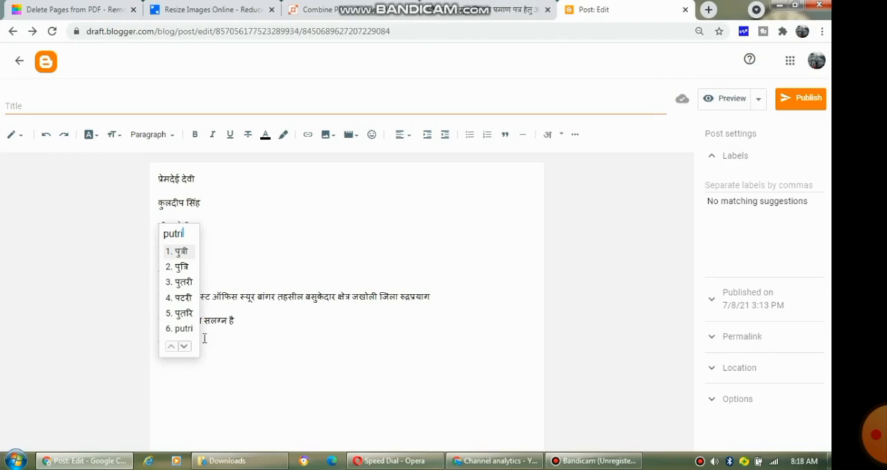
key(space)
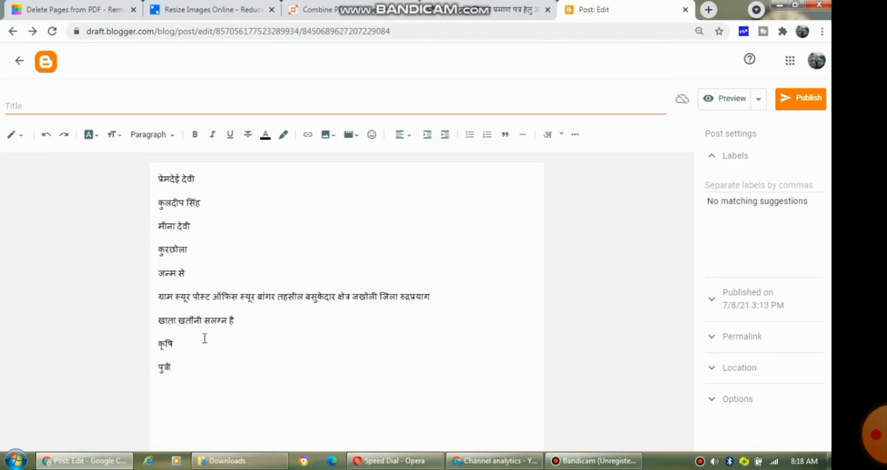
text(ke)
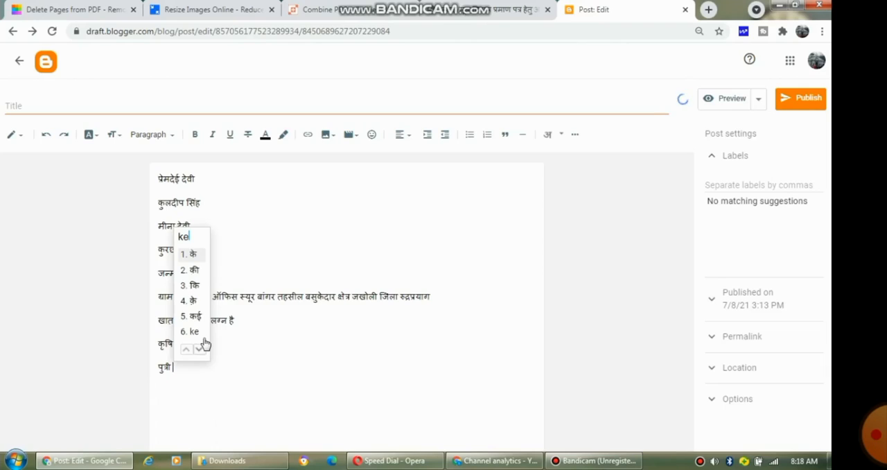
key(space)
text(ja)
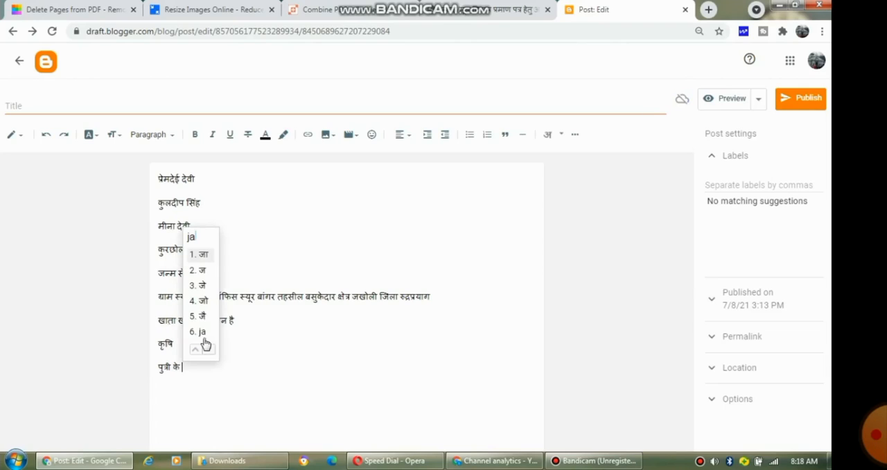
text(ruri)
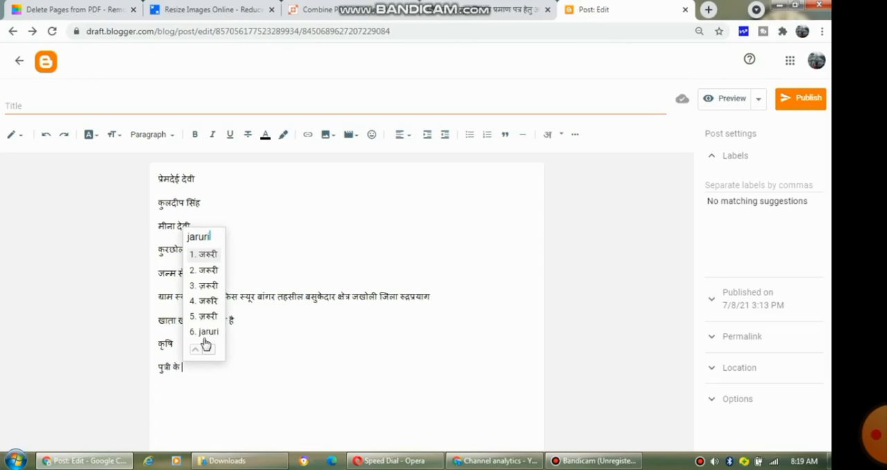
key(space)
Step: Continue the draft line with कागज़ बनवाने हेतु via Hindi transliteration
text(ka)
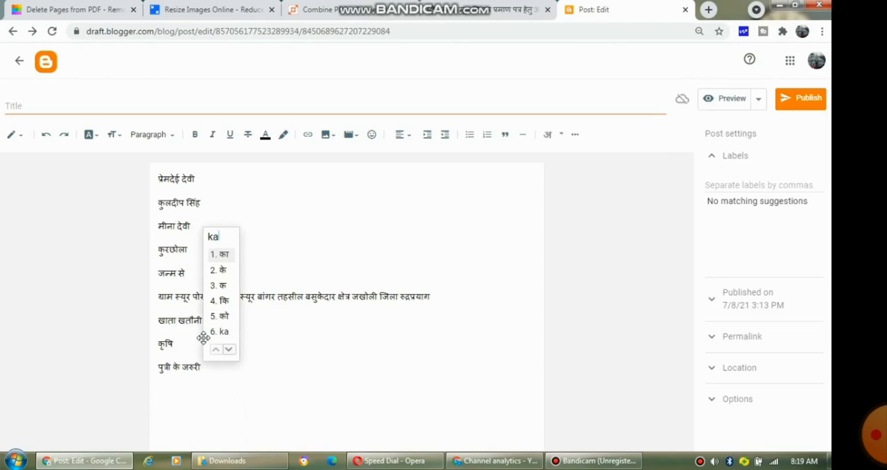
text(gaj)
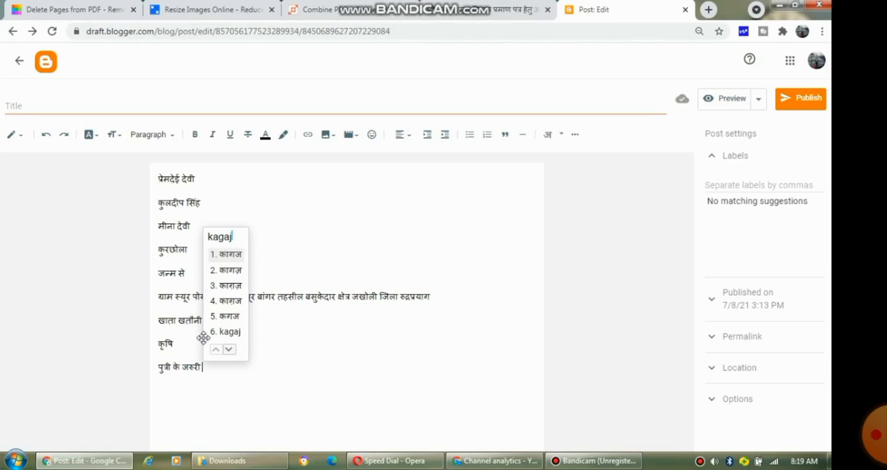
text(o)
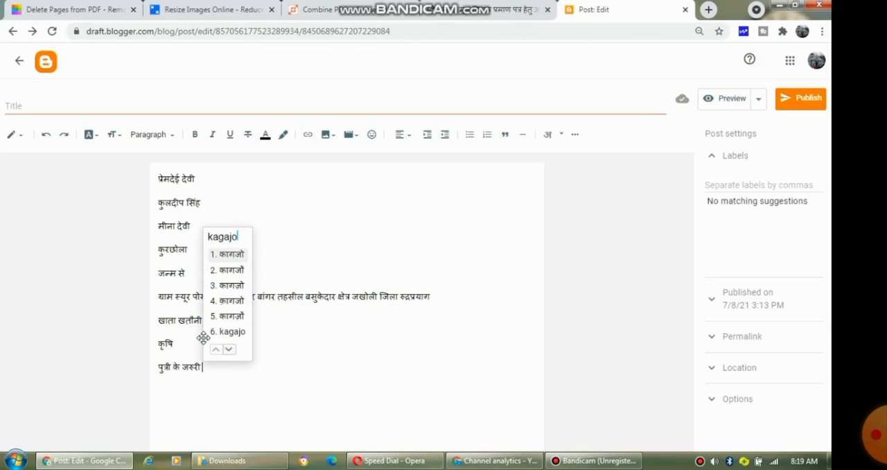
key(Down)
key(Return)
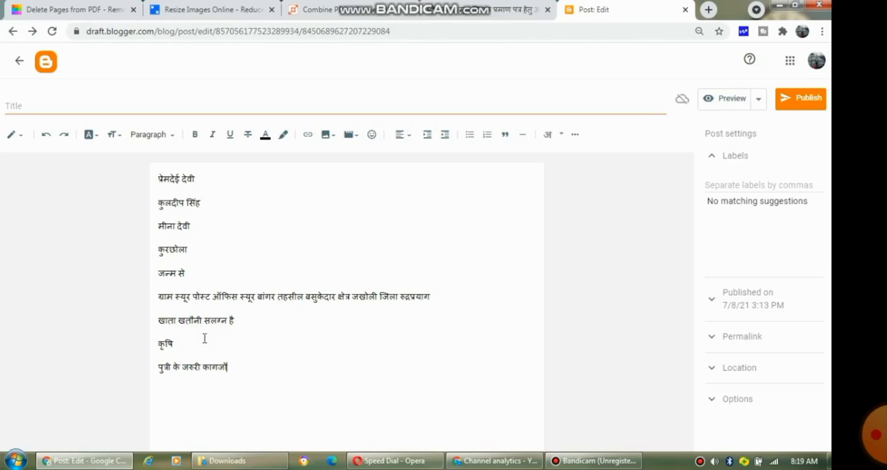
text(ban)
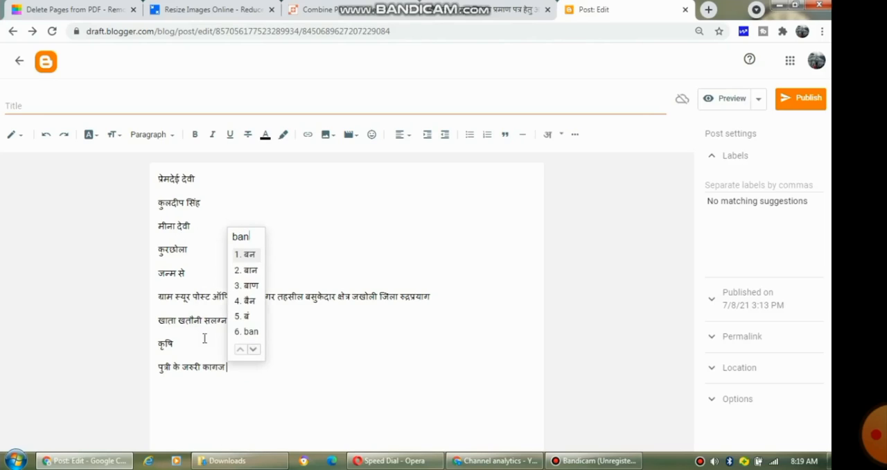
text(wane)
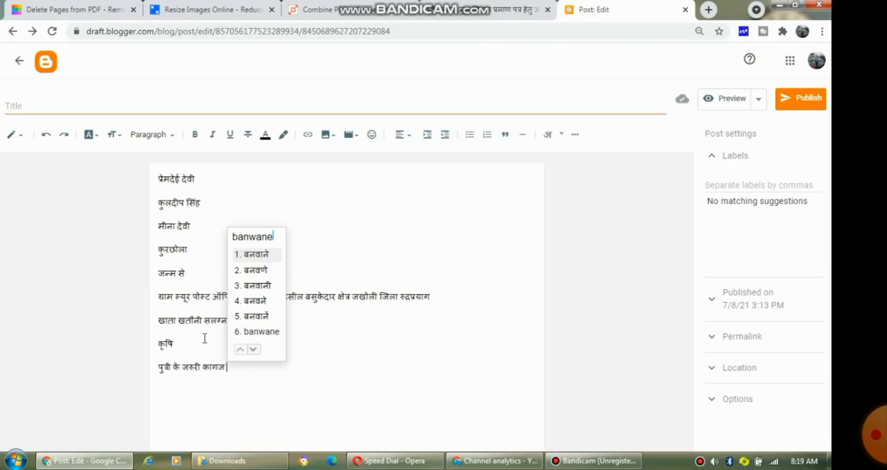
key(Return)
text(h)
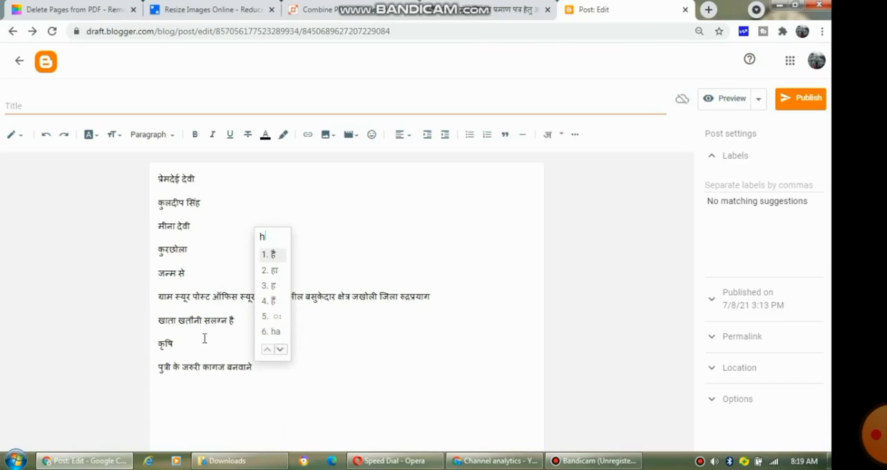
text(etu)
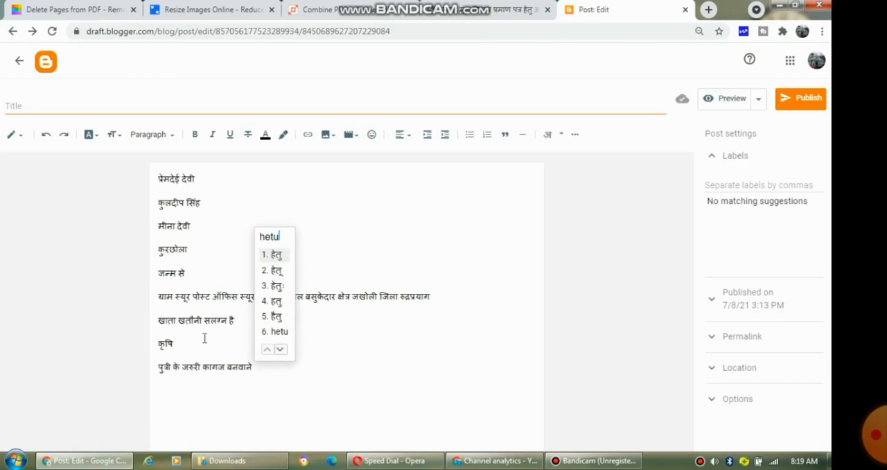
key(Return)
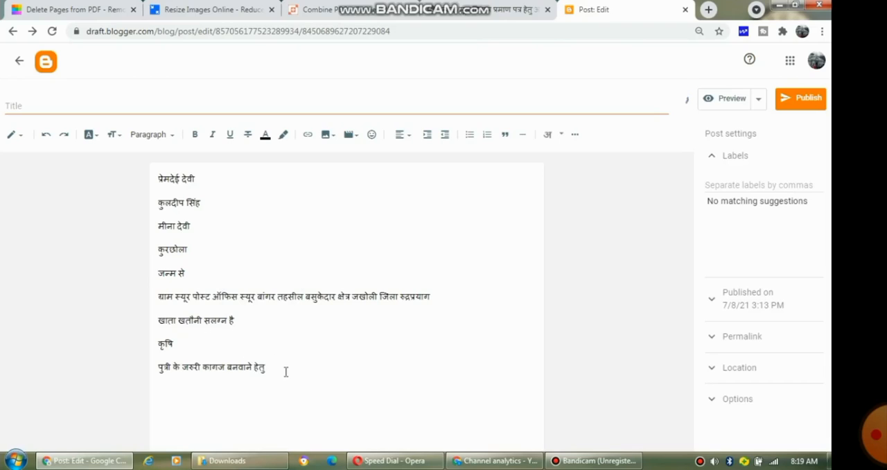
Step: Insert the word अपनी at the start of the draft line
drag(284, 372, 161, 374)
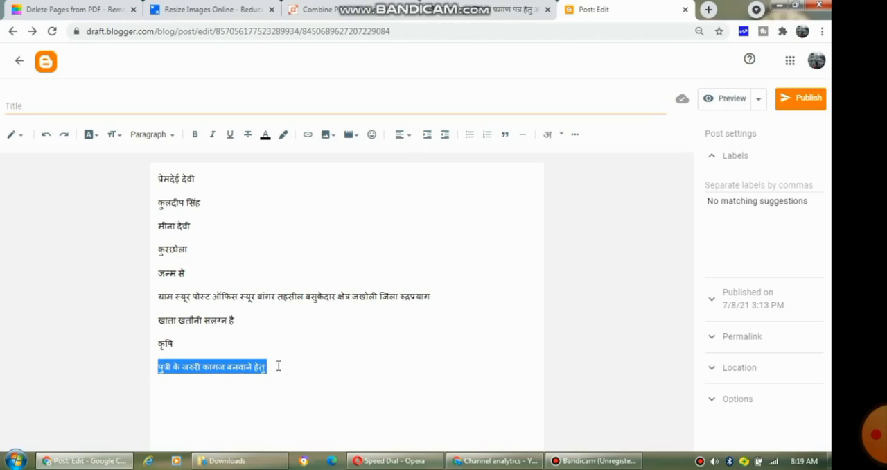
click(278, 366)
click(158, 373)
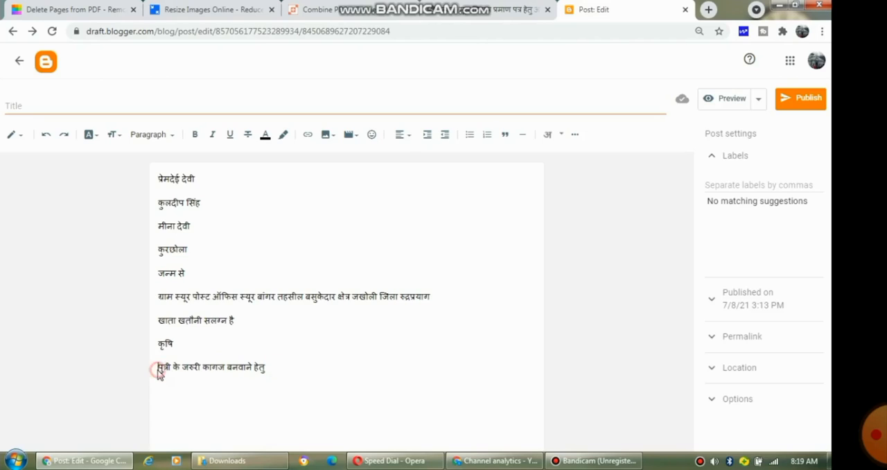
text(apni)
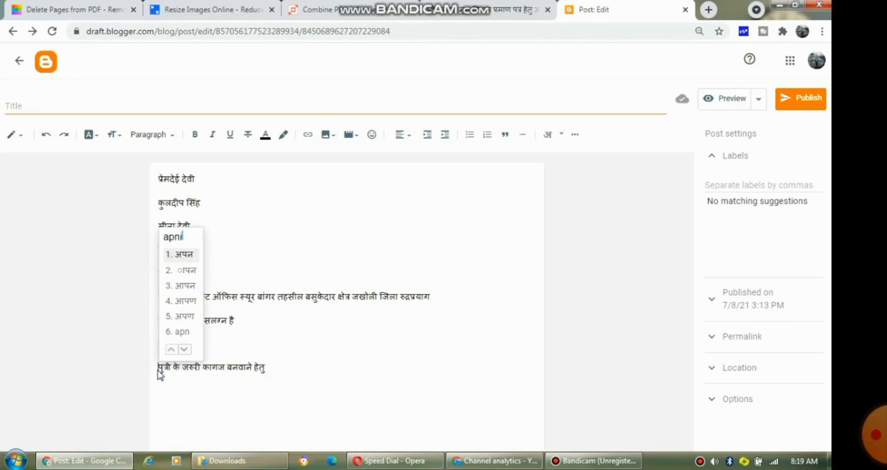
key(space)
Step: Copy the line अपनी पुत्री के जरूरी कागज़ बनवाने हेतु into the reason for the permanent residence certificate field
click(299, 368)
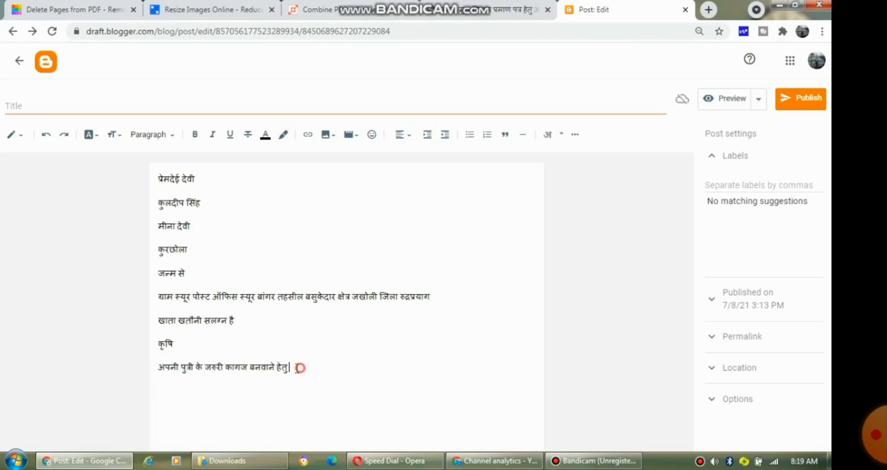
drag(299, 367, 145, 372)
key(ctrl+c)
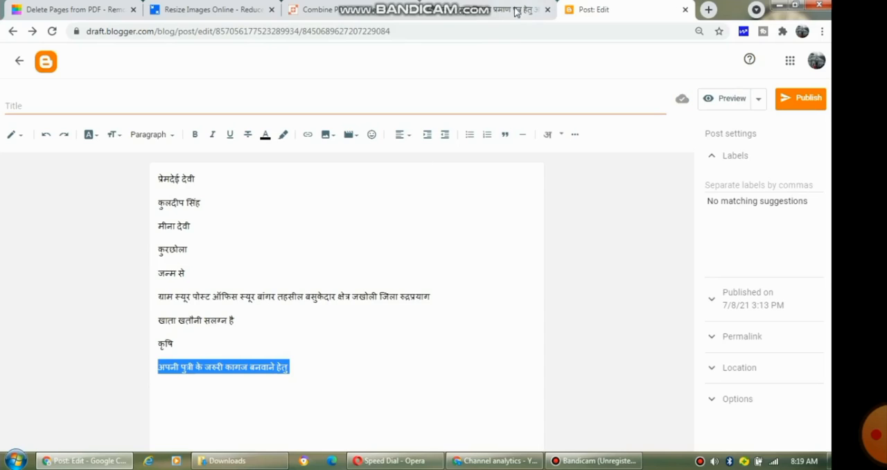
click(485, 9)
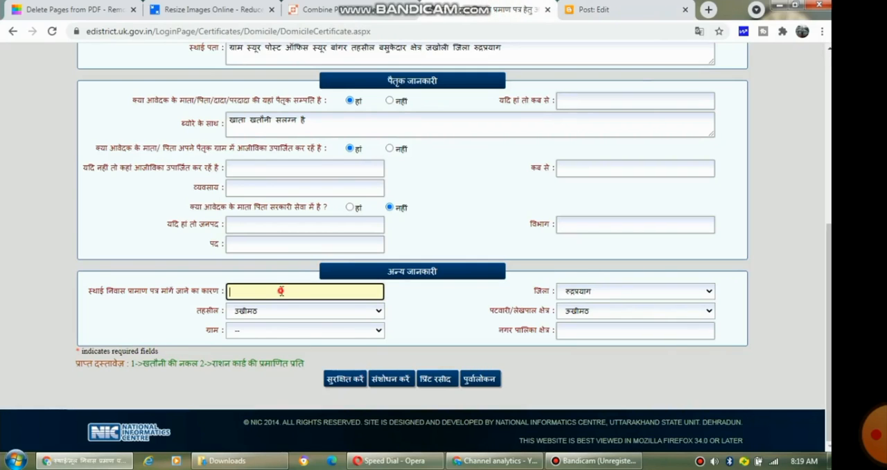
key(ctrl+v)
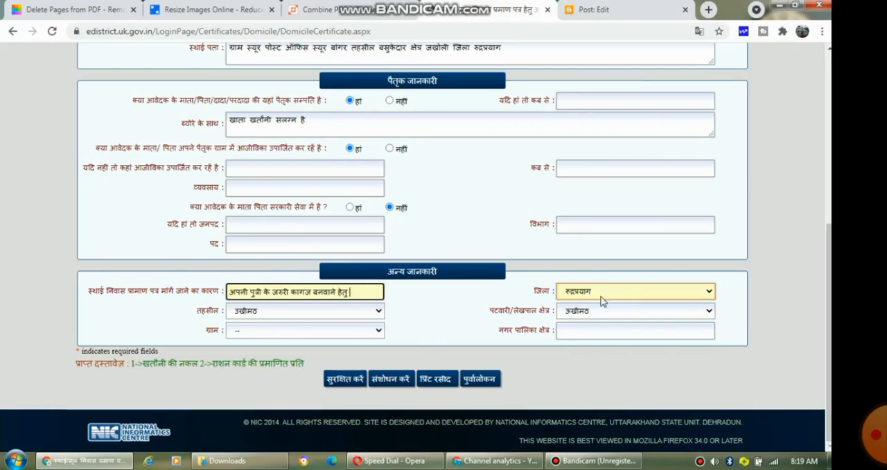
Step: Select tehsil बसुकेदार and patwari/lekhpal area स्यूर
click(359, 318)
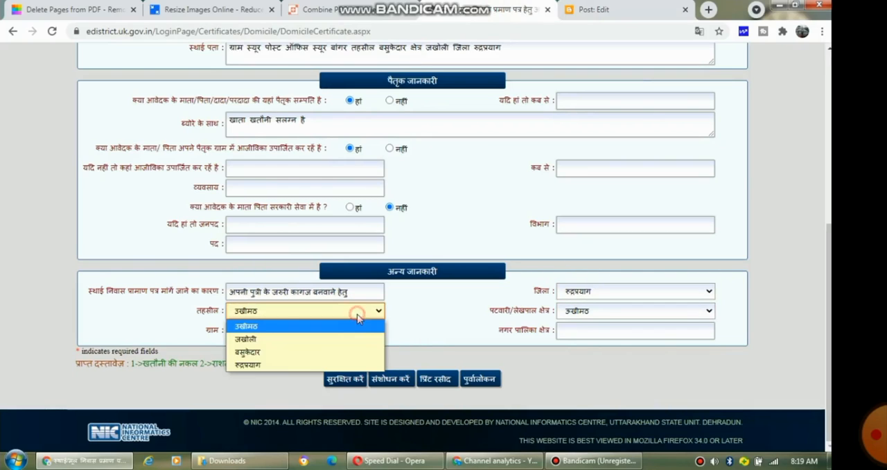
click(320, 358)
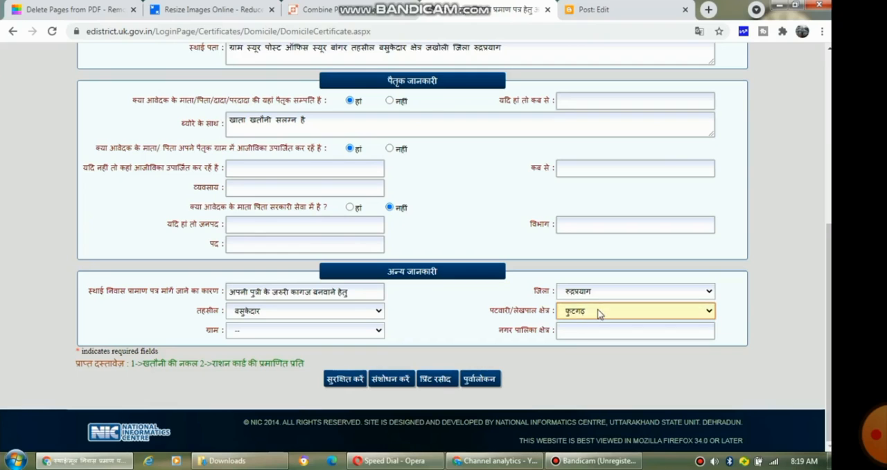
click(601, 310)
click(576, 339)
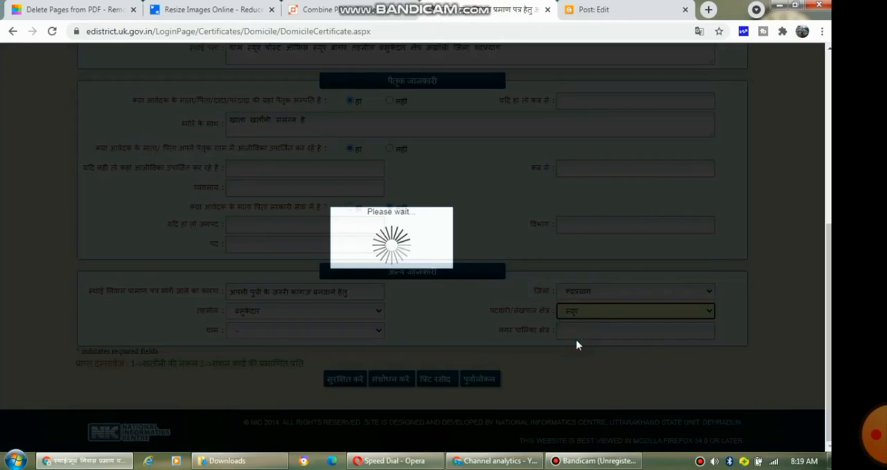
Step: Select village स्यूर and try to save the application
click(570, 461)
click(569, 462)
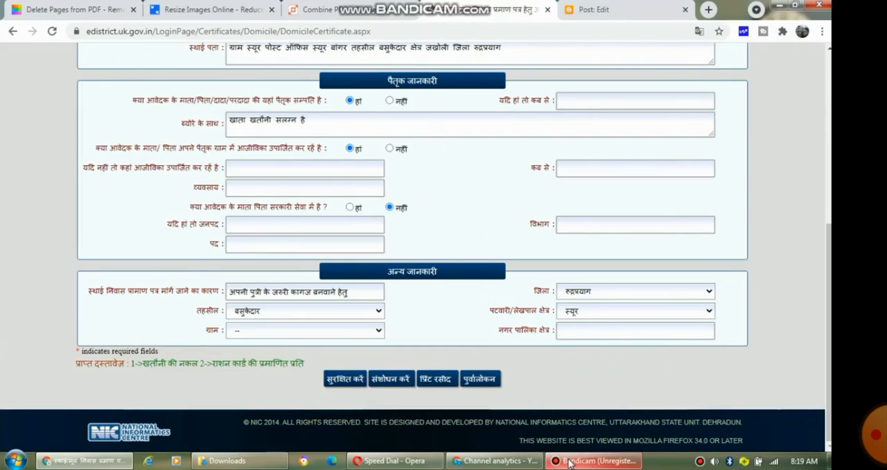
click(309, 332)
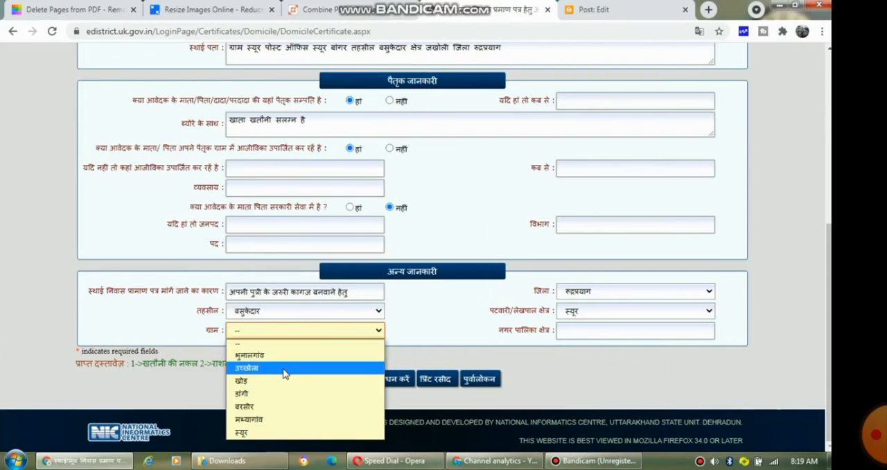
click(257, 434)
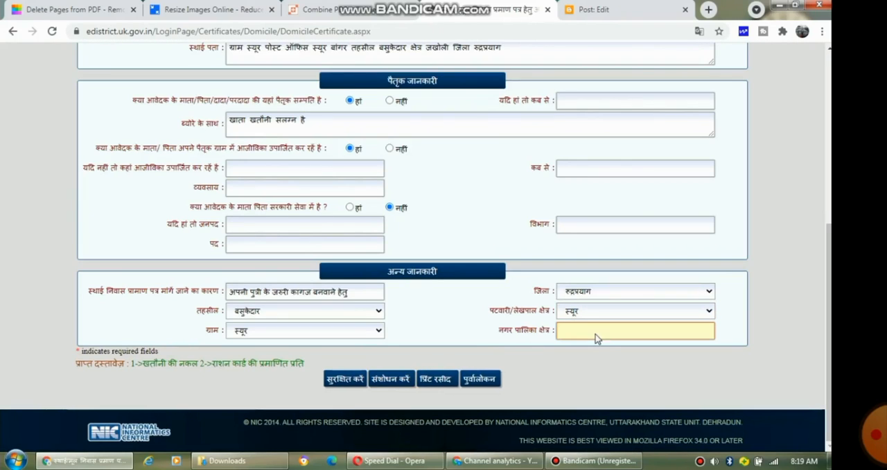
click(346, 382)
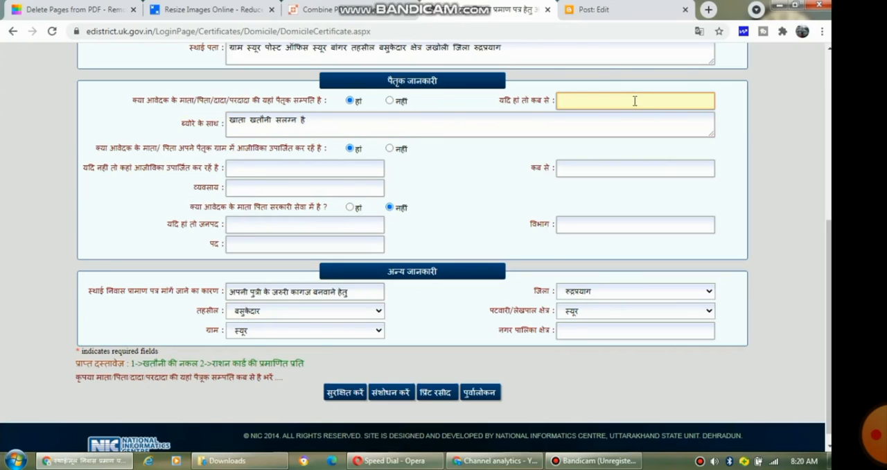
Step: Copy जन्म से from the draft into the field for since when the ancestral property is held
click(589, 10)
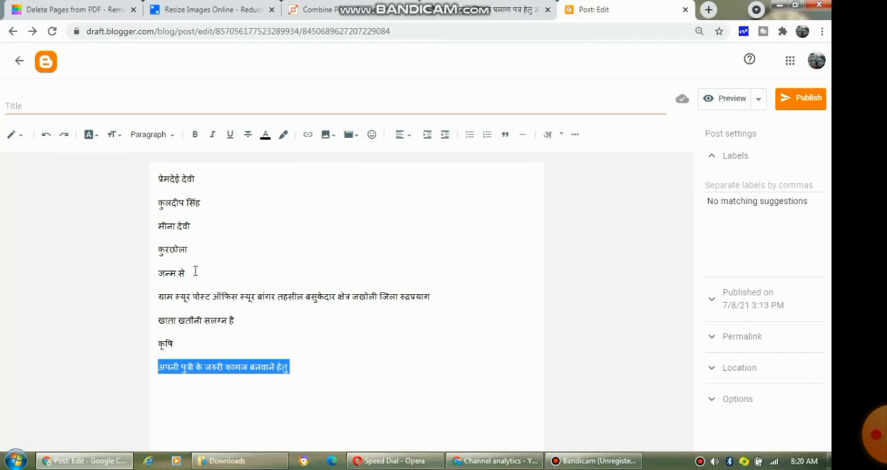
drag(192, 272, 155, 276)
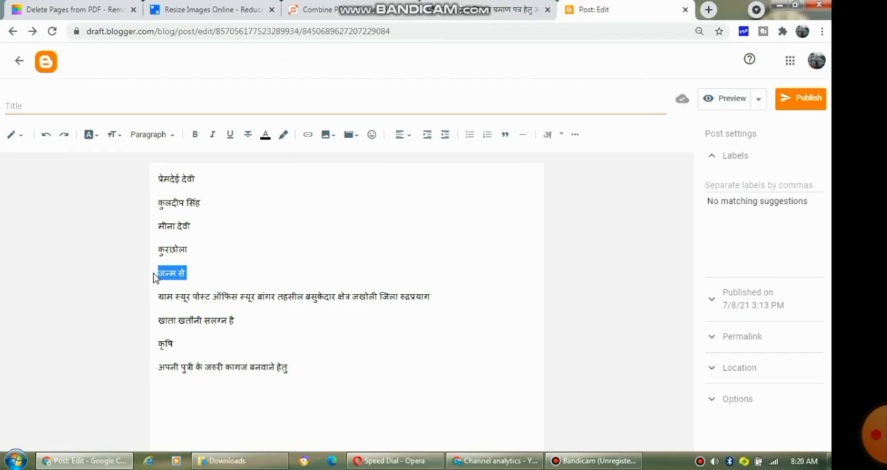
click(430, 10)
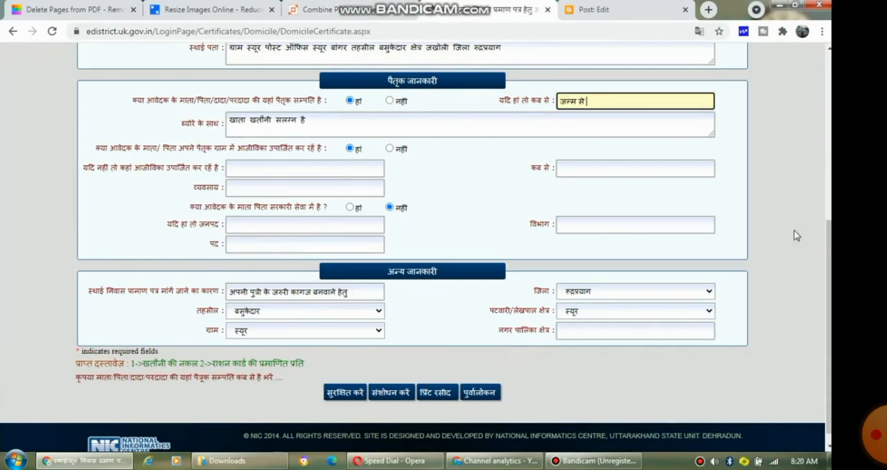
Step: Save the application form
scroll(828, 244, down, 1)
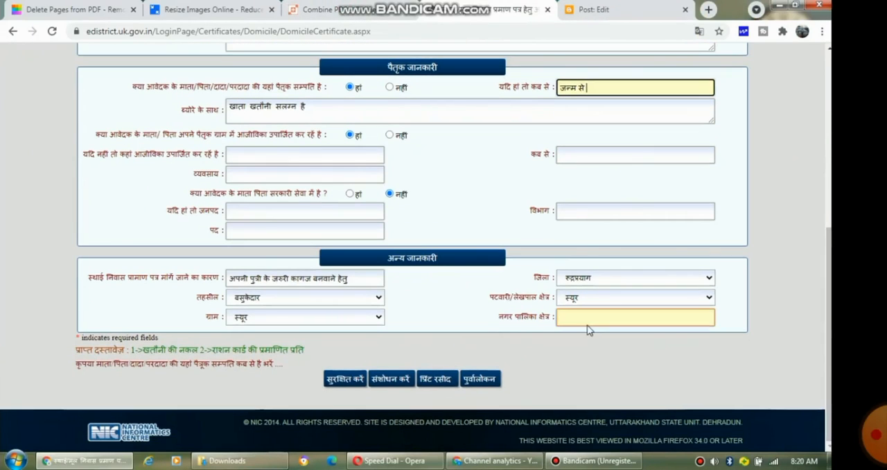
click(356, 380)
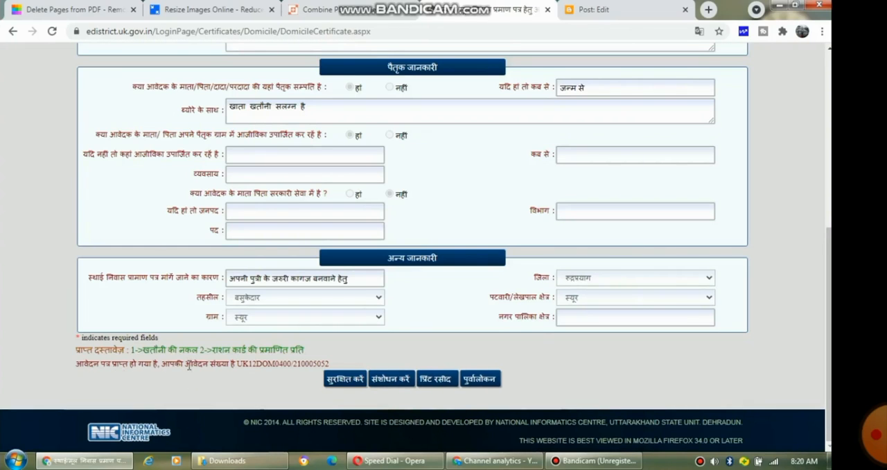
Step: Proceed to pay the ₹30 service fee for the application using the QR / UPI payment option
click(432, 382)
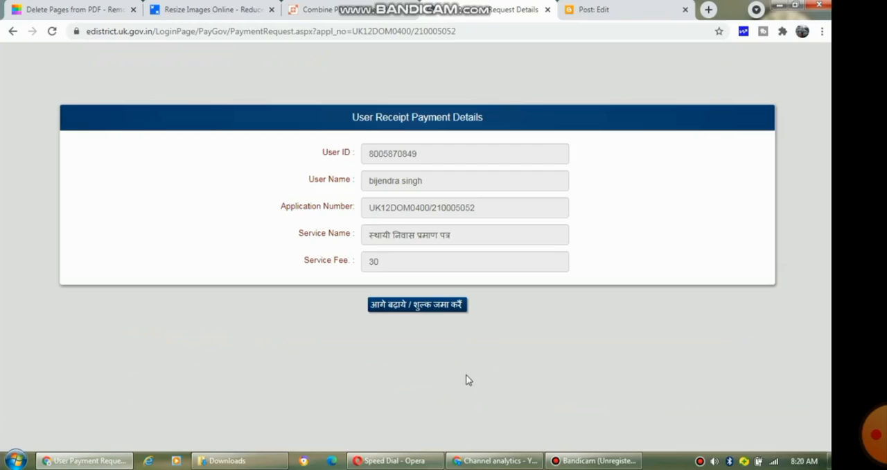
click(429, 314)
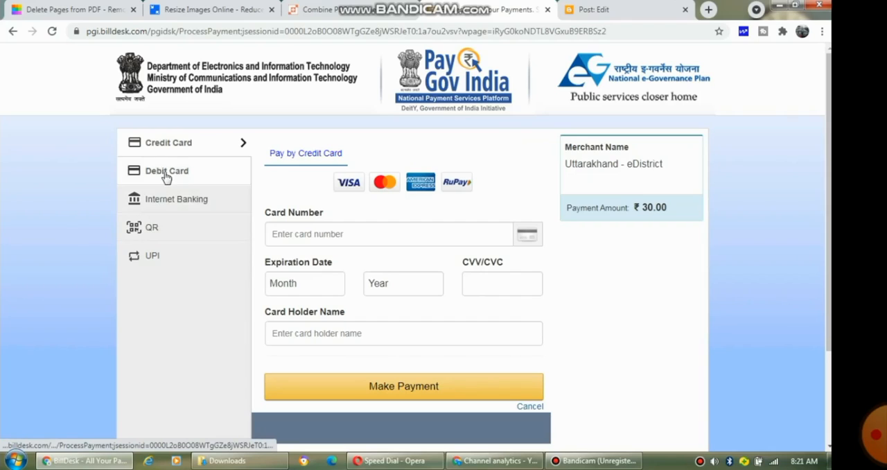
click(135, 229)
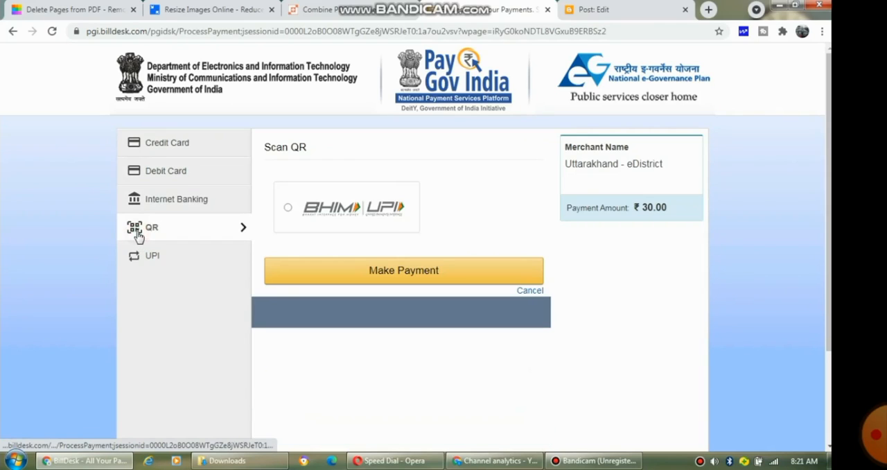
click(352, 270)
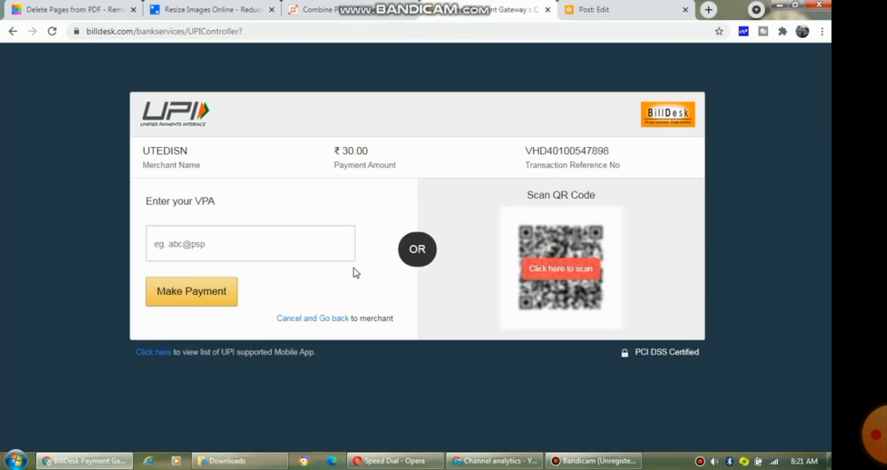
click(554, 282)
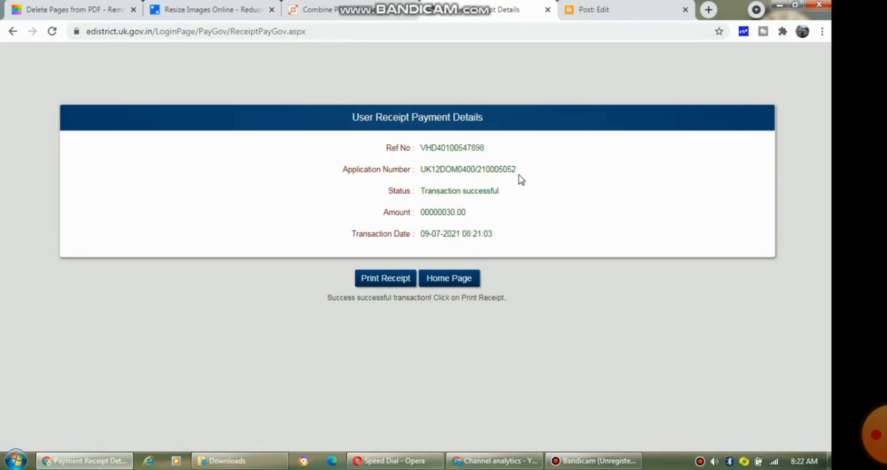
Step: Review the payment receipt's application number, status, amount and transaction date, and try to print the receipt
drag(525, 172, 420, 179)
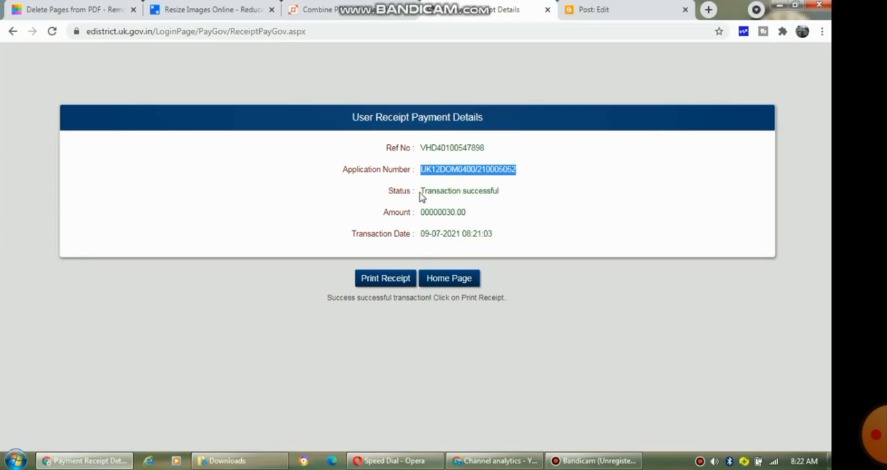
drag(420, 191, 517, 191)
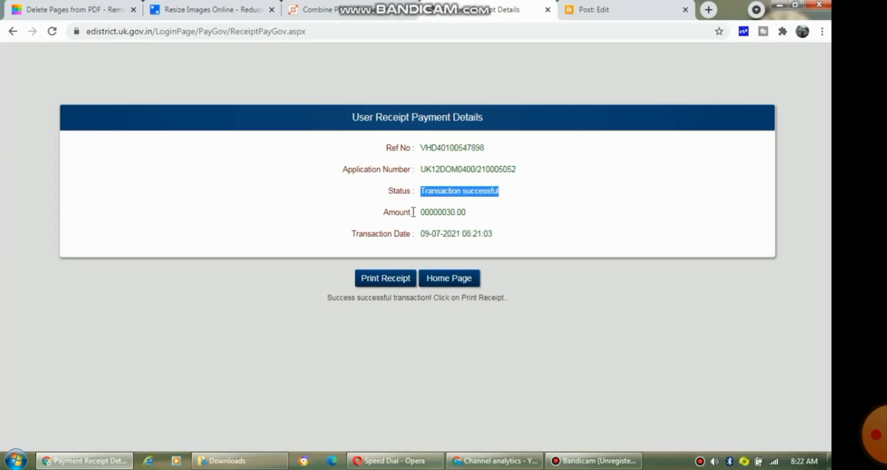
drag(419, 212, 470, 222)
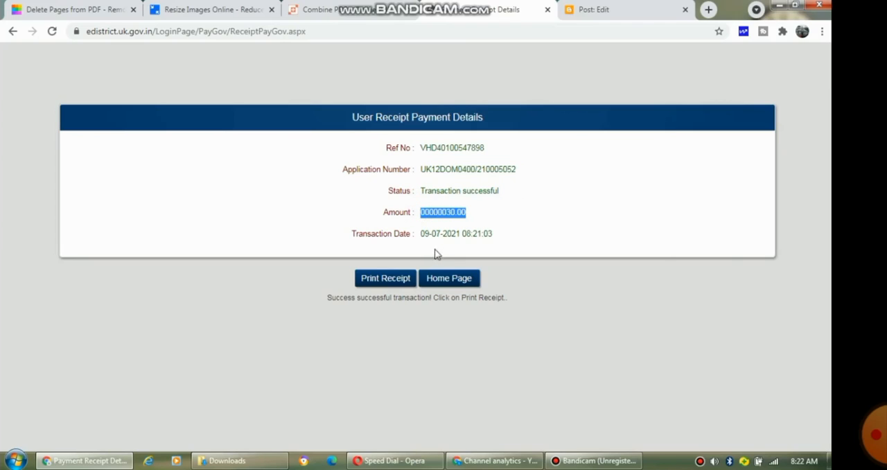
drag(419, 240, 493, 245)
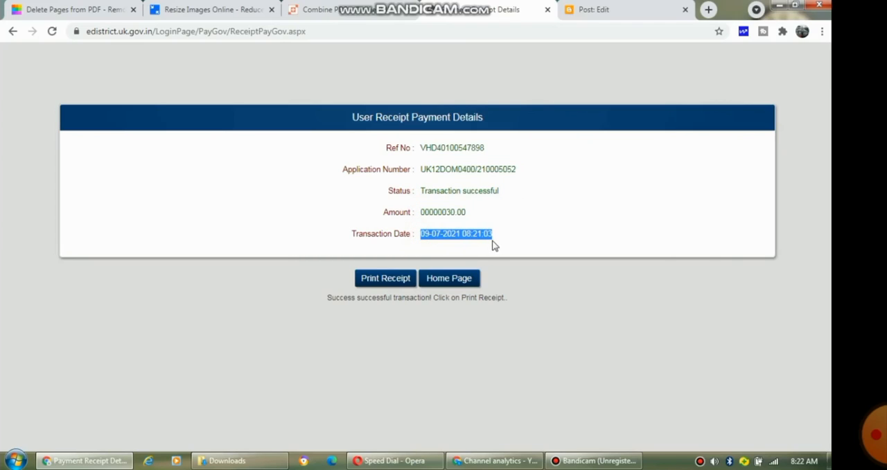
click(381, 280)
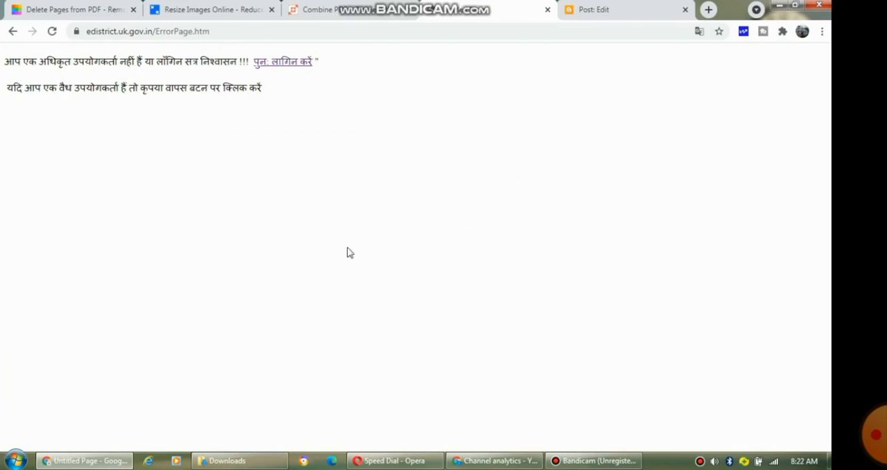
Step: Log back in to the portal by entering the captcha shown and signing in
click(281, 67)
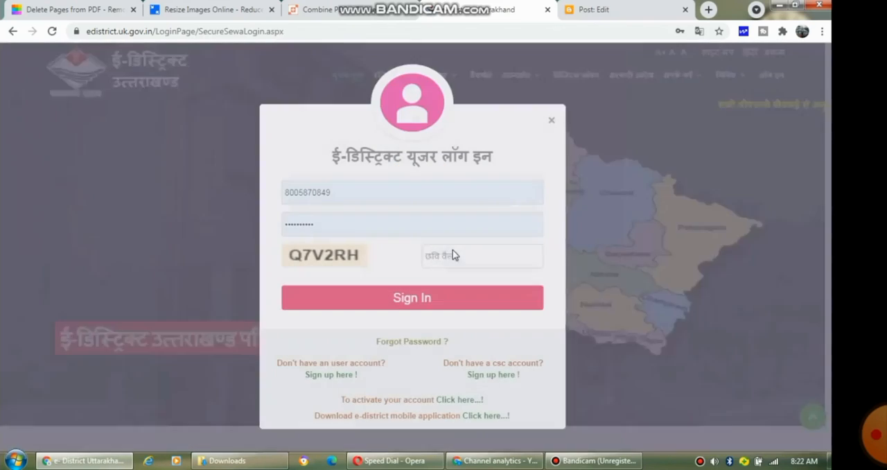
click(448, 253)
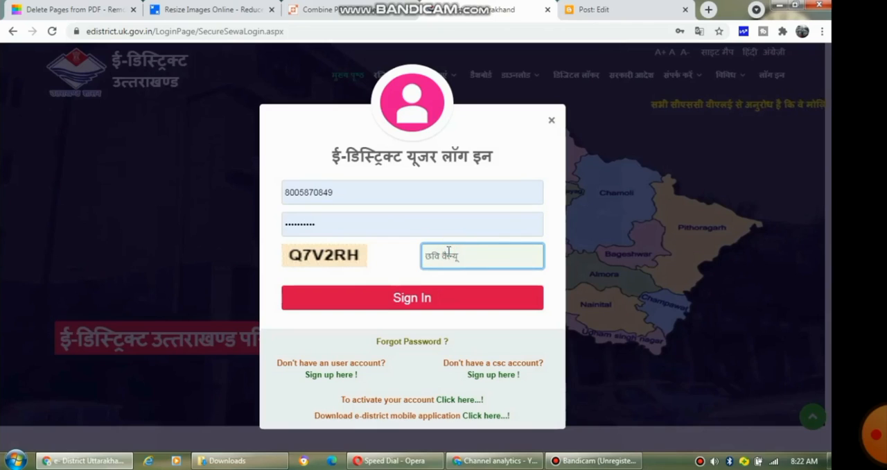
text(Q7)
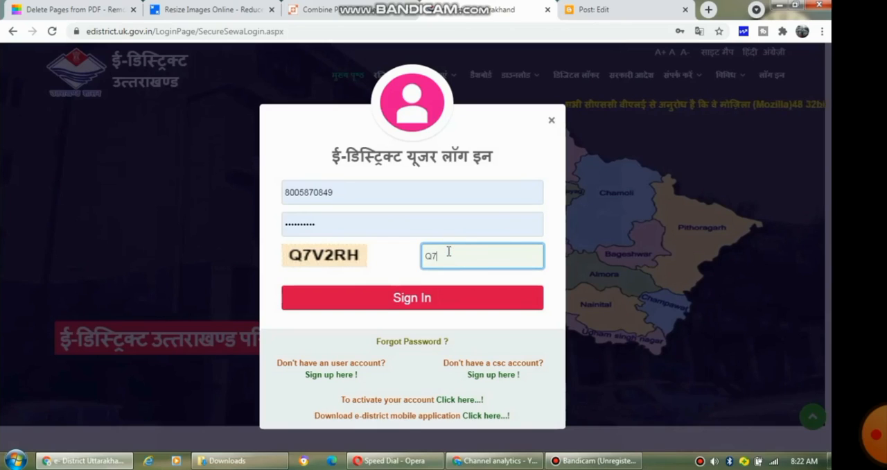
text(V2R)
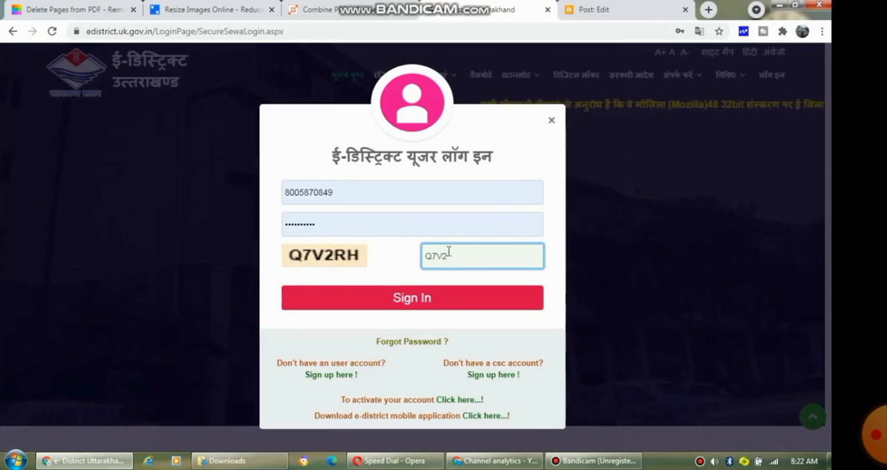
text(H)
click(438, 297)
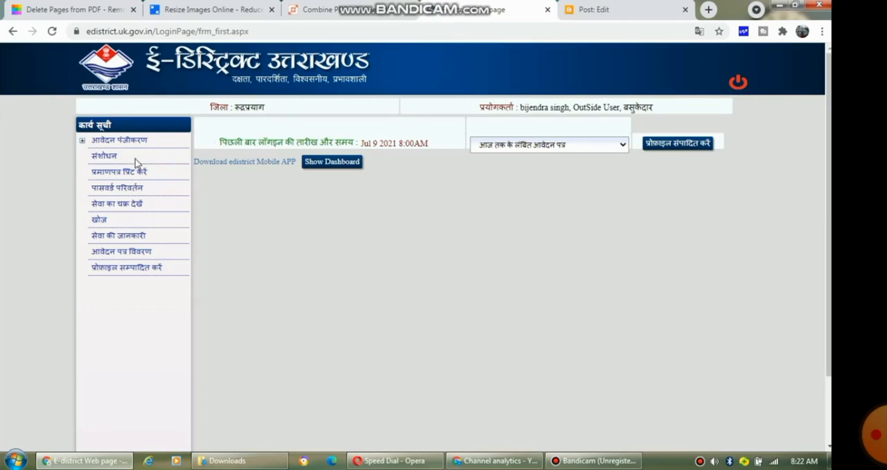
Step: Open the list of submitted applications and check the new permanent residence application's row
click(130, 256)
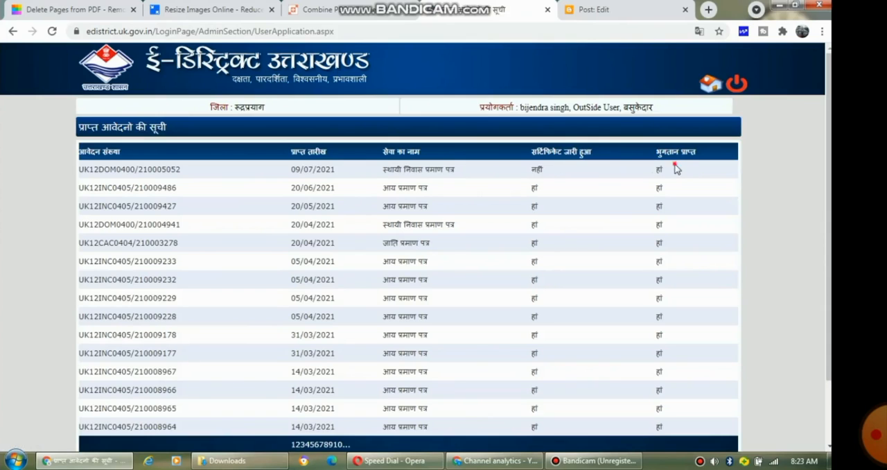
drag(676, 170, 78, 176)
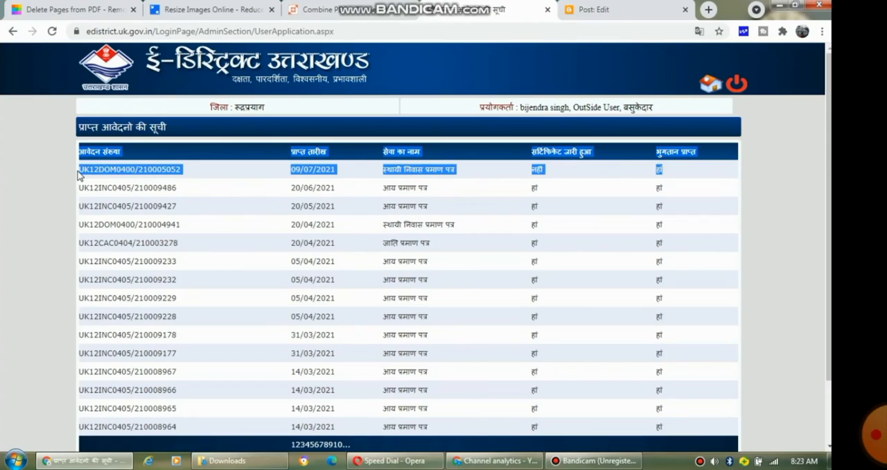
click(242, 178)
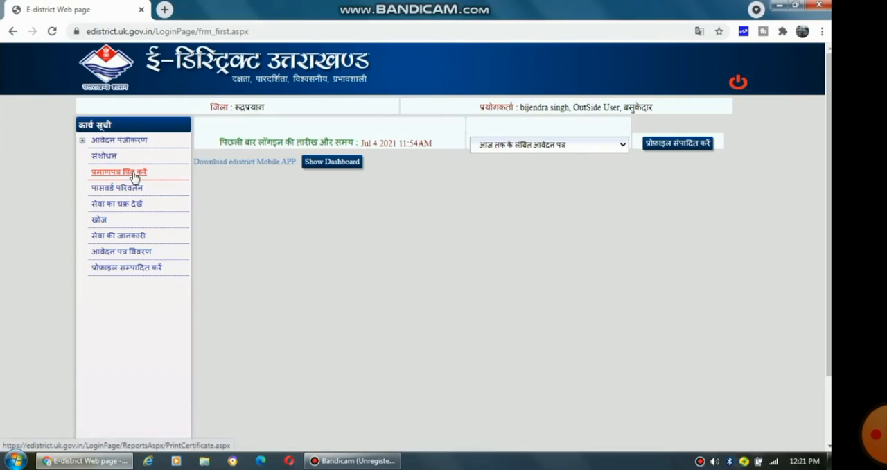
Step: Print a certificate for service type रेवेन्यू प्रमाणपत्र, service आय प्रमाण पत्र, With Digital Signature, choosing the listed application number
click(132, 173)
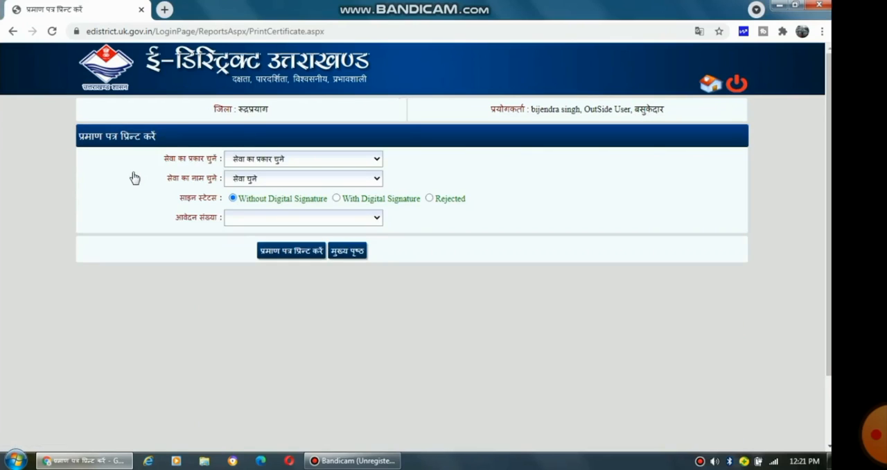
click(286, 151)
click(275, 187)
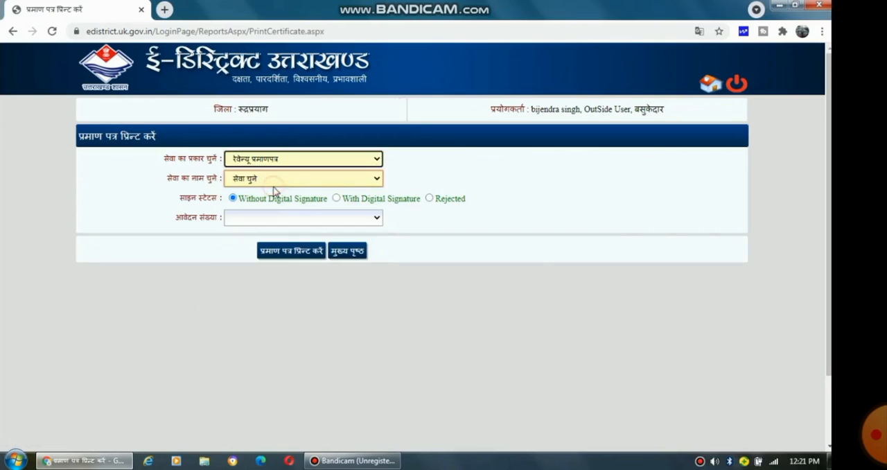
click(311, 181)
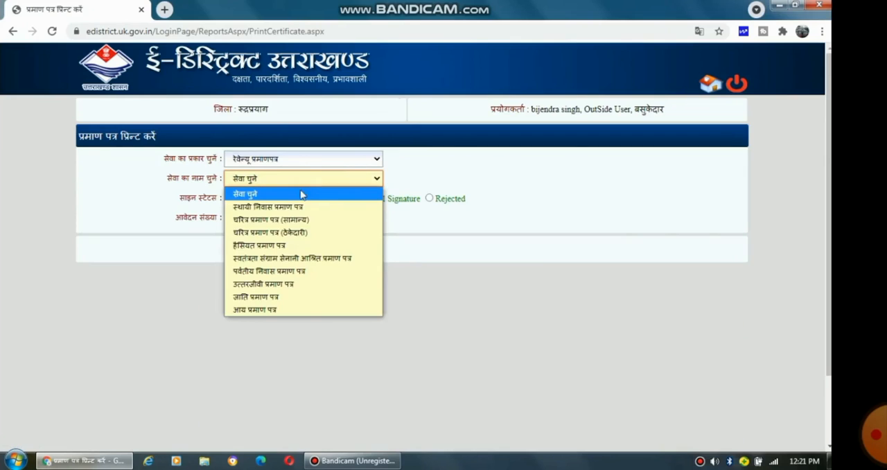
click(257, 310)
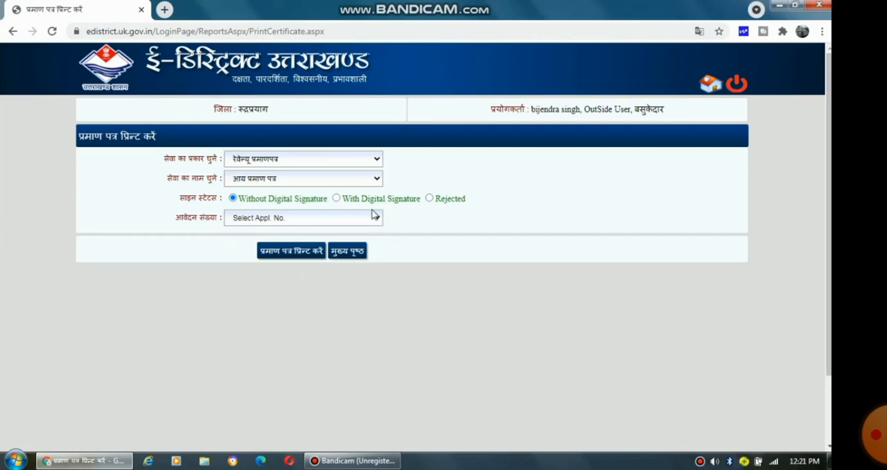
click(337, 200)
click(369, 218)
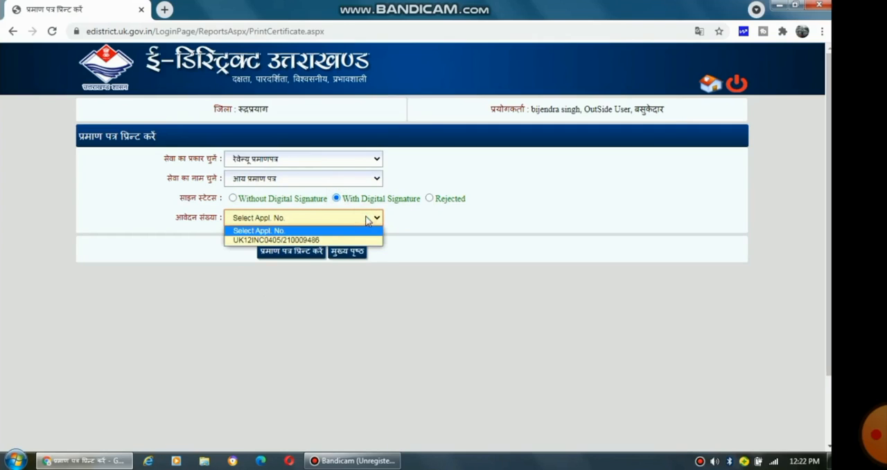
click(311, 240)
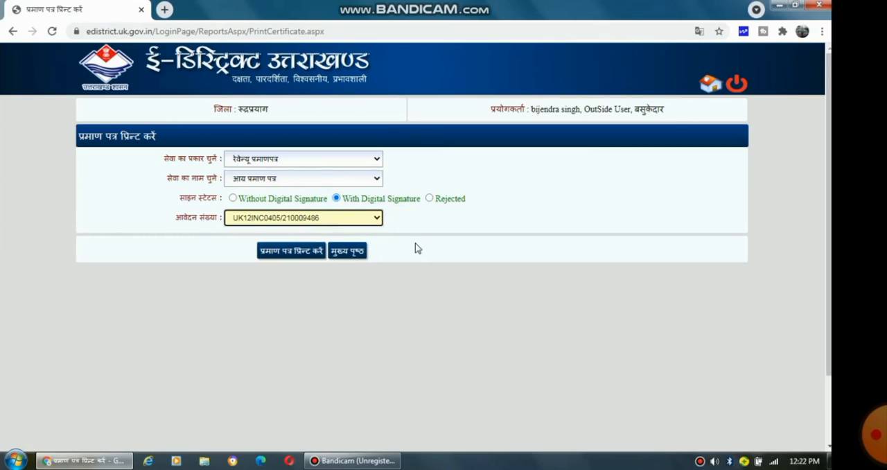
click(300, 252)
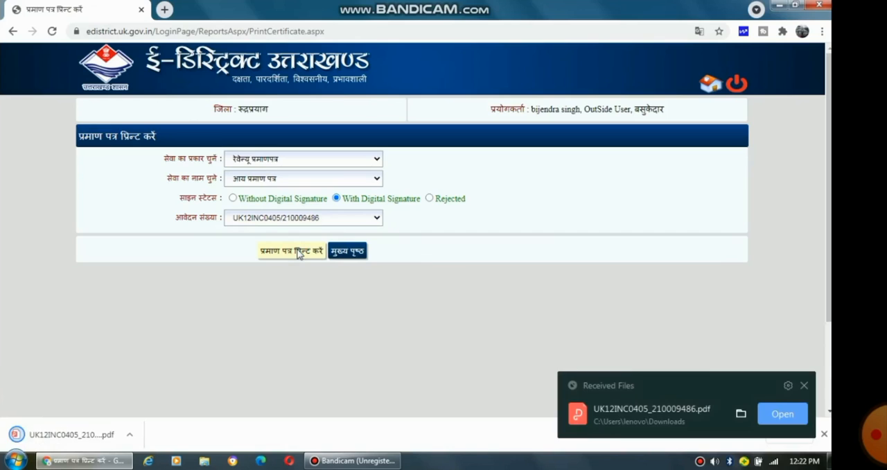
Step: Open the downloaded income certificate PDF and read through it
click(68, 434)
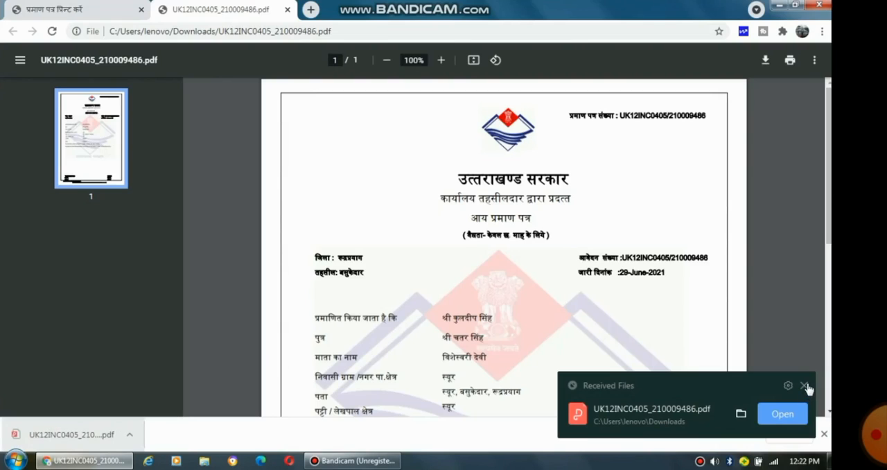
click(805, 386)
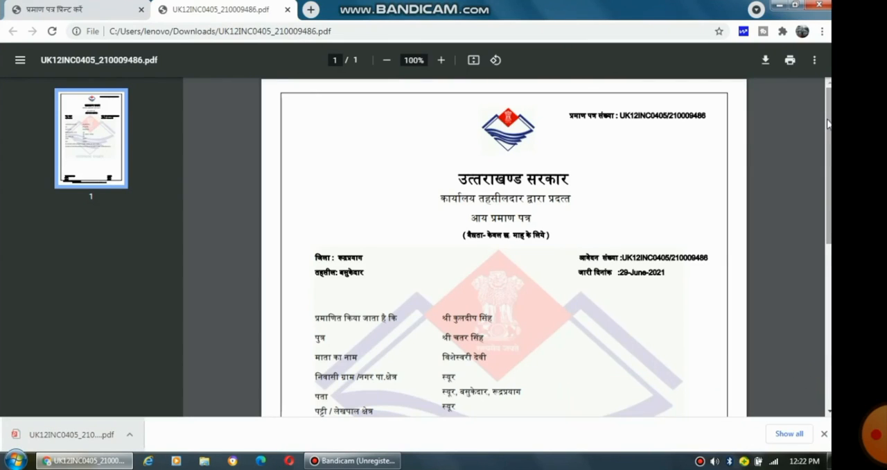
drag(826, 118, 830, 279)
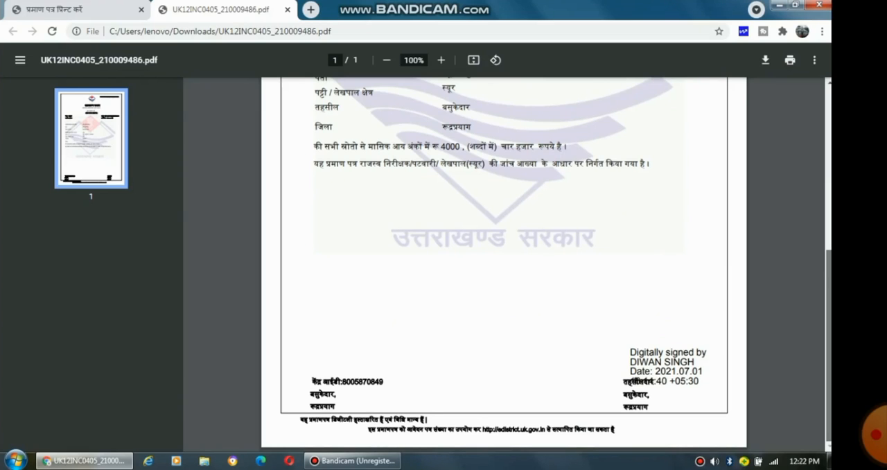
scroll(504, 263, up, 5)
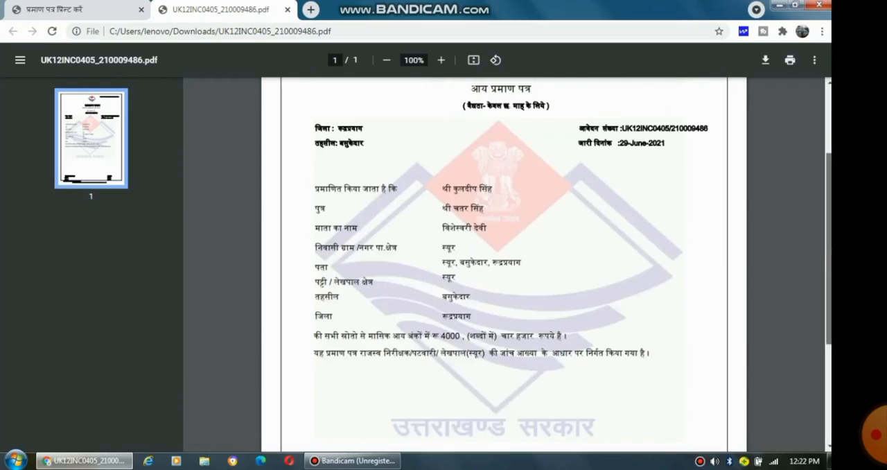